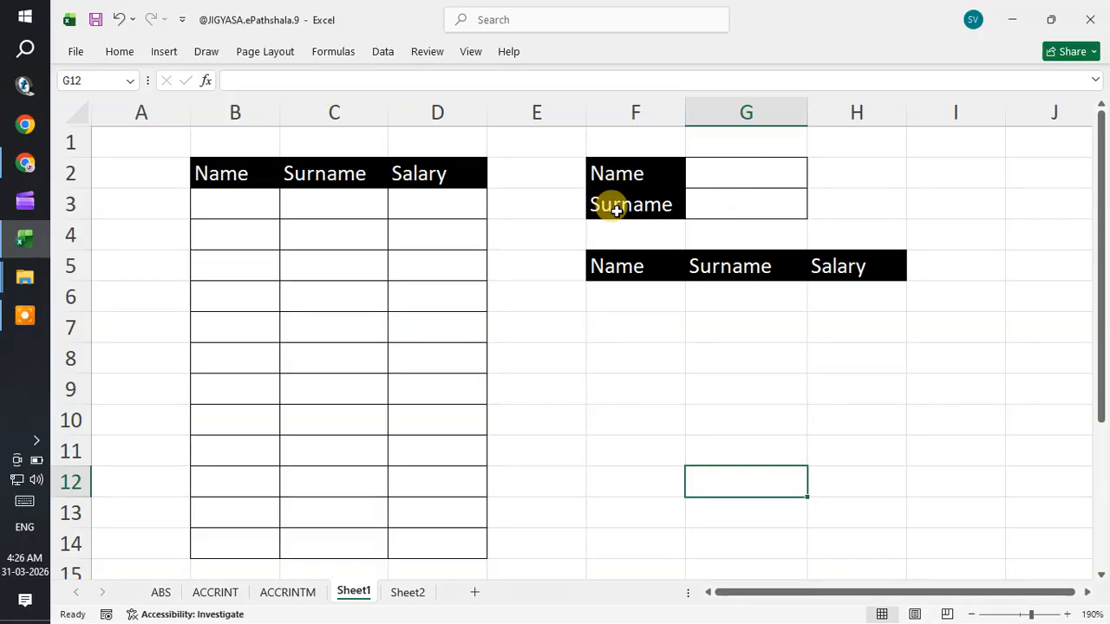
Begin a CHOOSE formula in B3 under Name, using RANDBETWEEN(1,10) as the index number
click(770, 361)
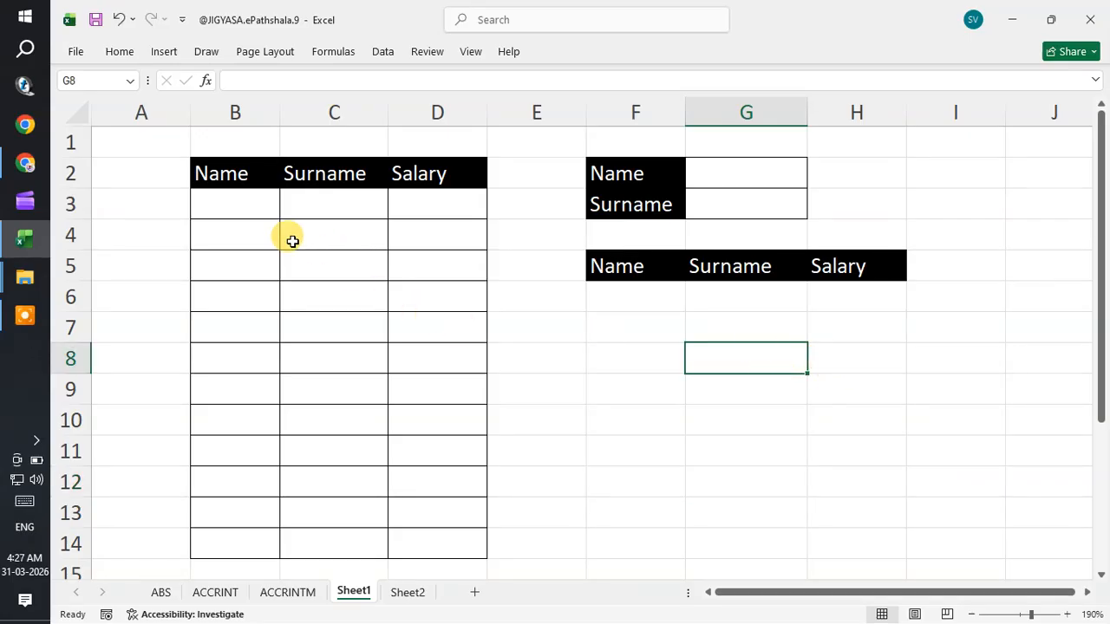
click(243, 213)
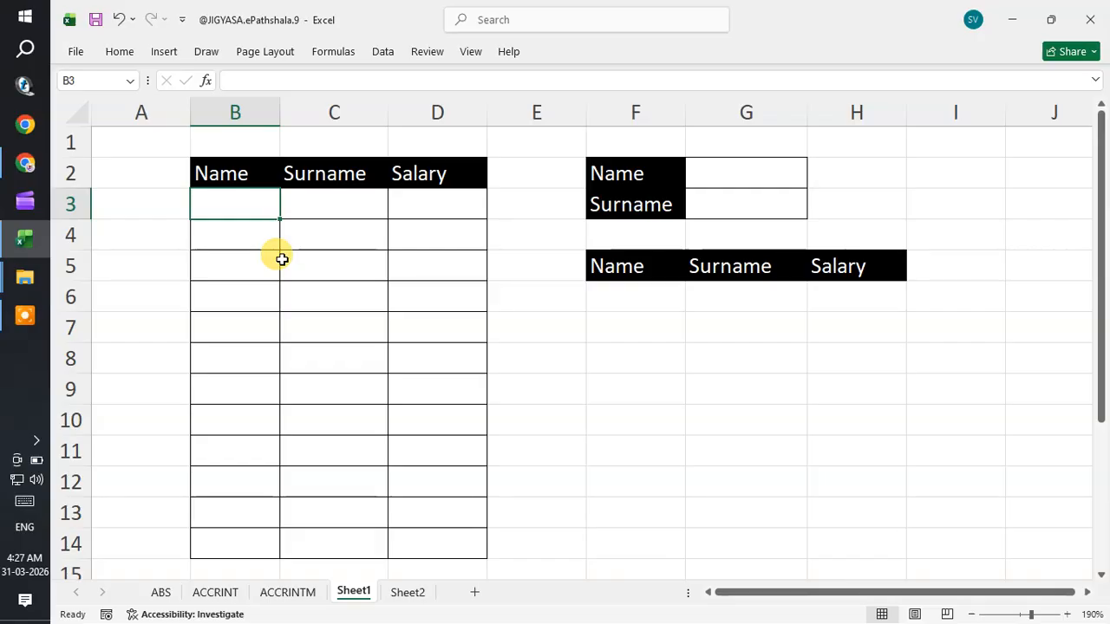
text(=)
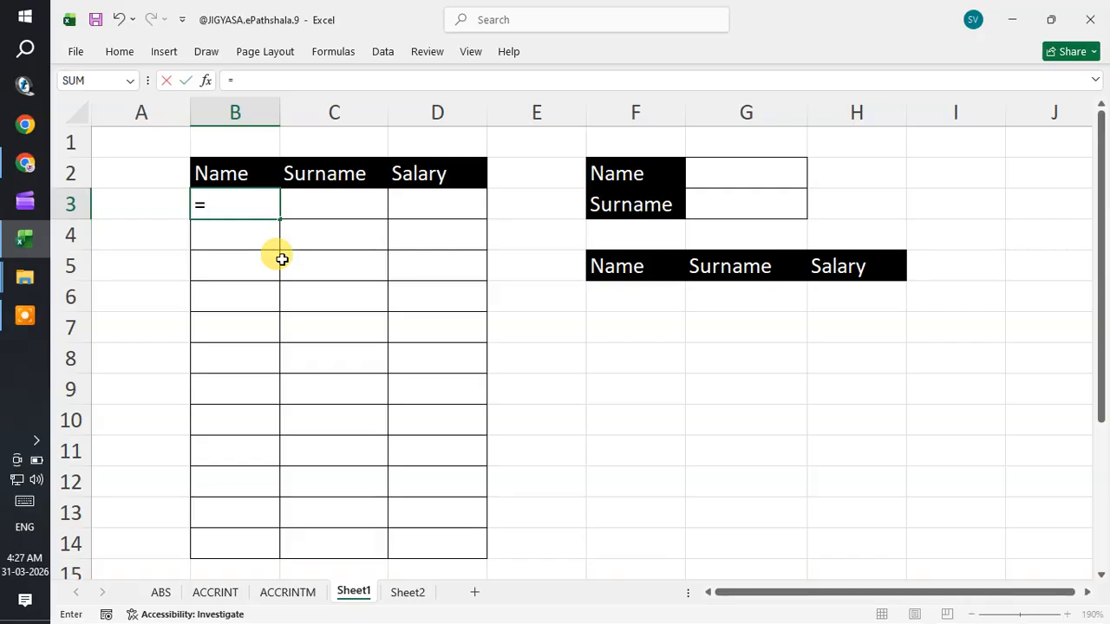
text(ch)
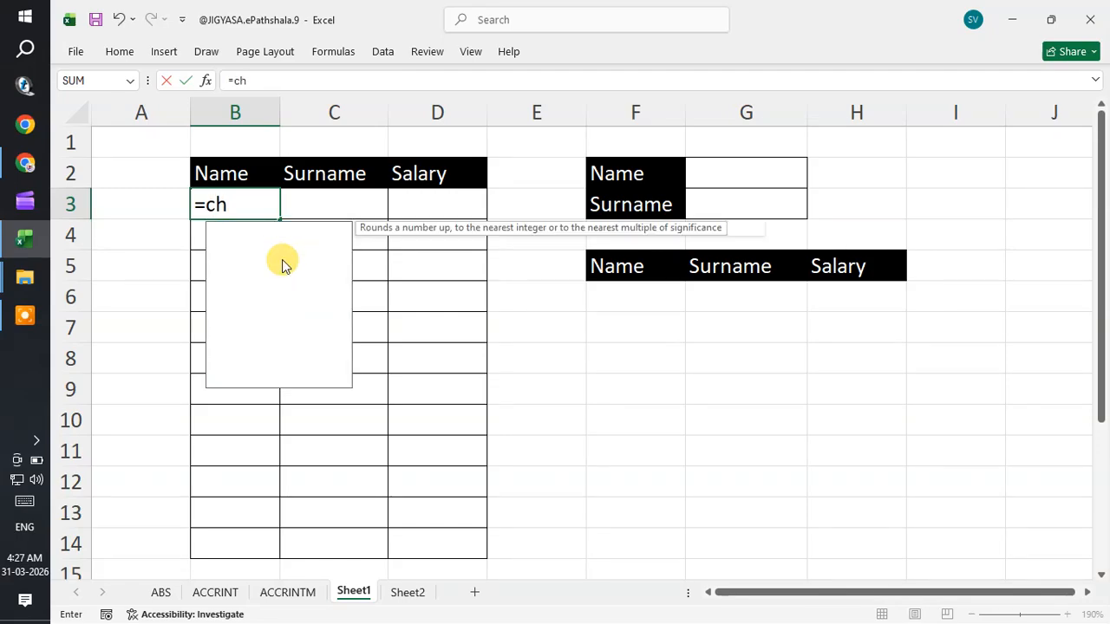
text(oose)
key(Tab)
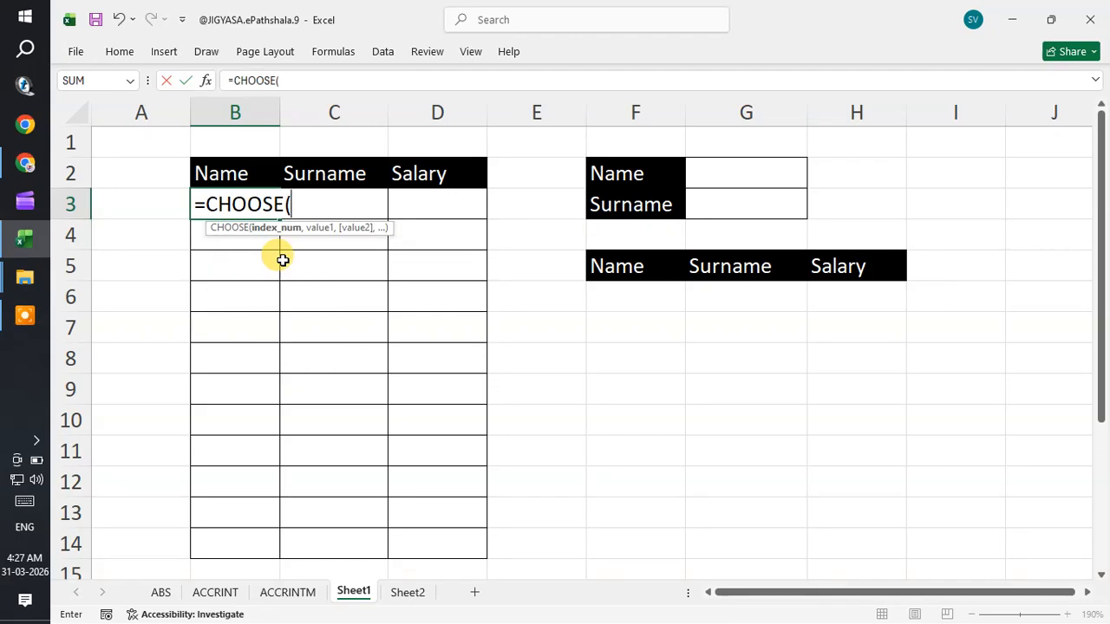
text(ran)
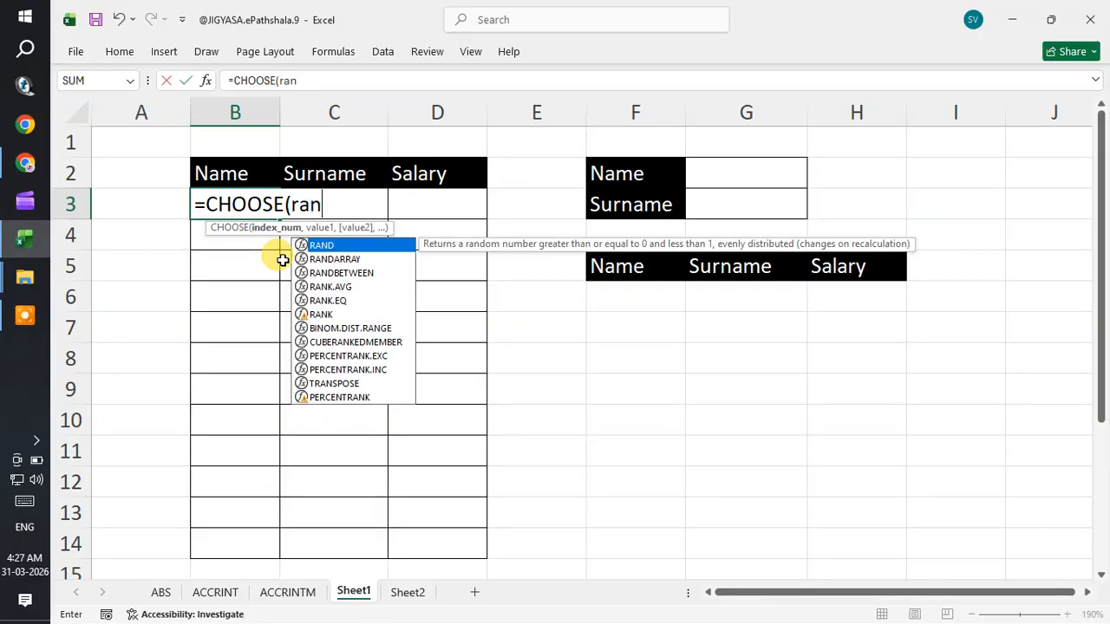
text(db)
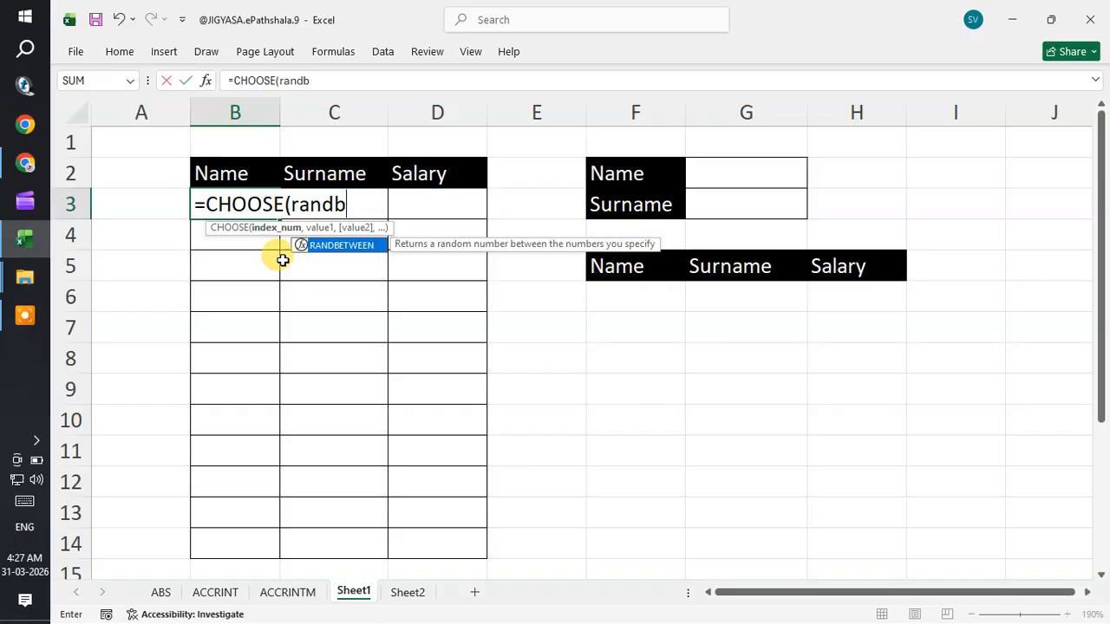
key(Tab)
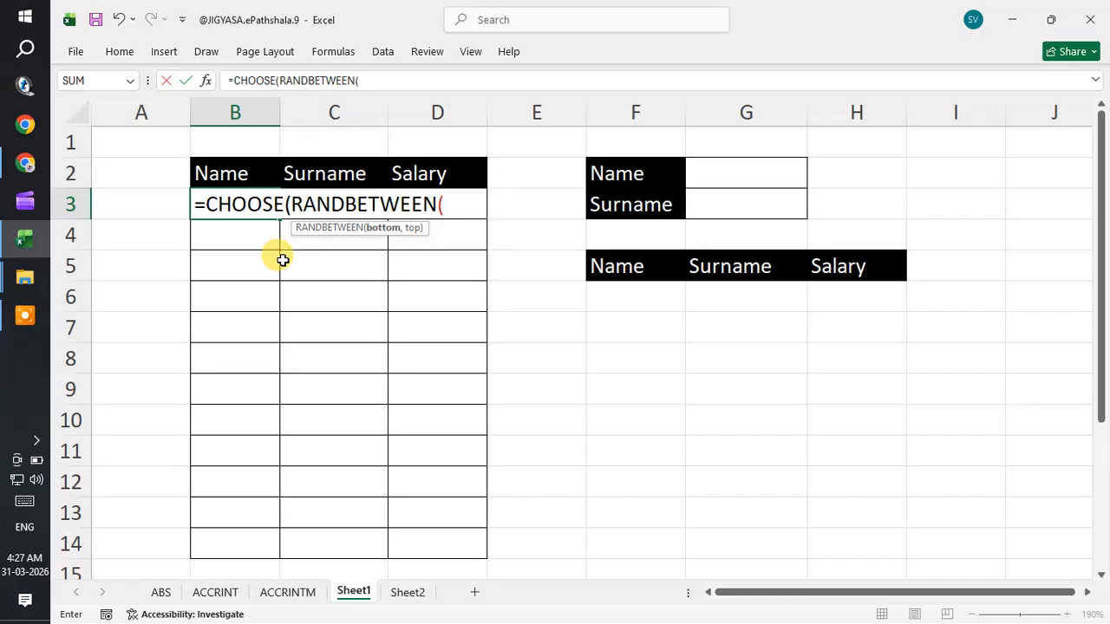
text(1,10)
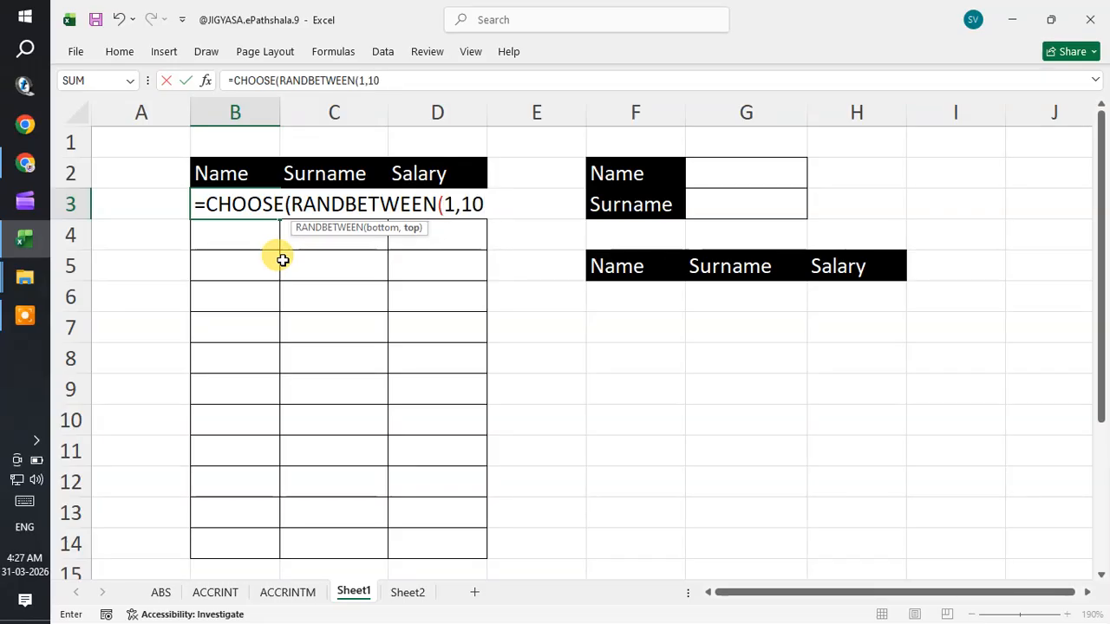
text(),)
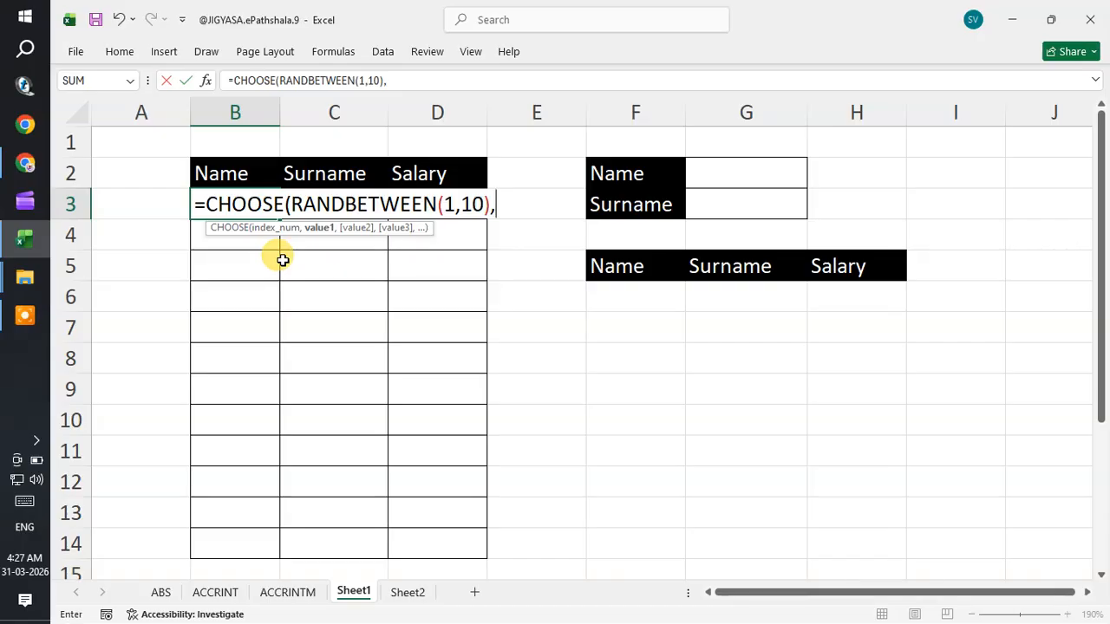
Add the text values "Ab", "Ac", "Ad", "Ae" and "Af" as the first five choices of the B3 formula
text("Ab",)
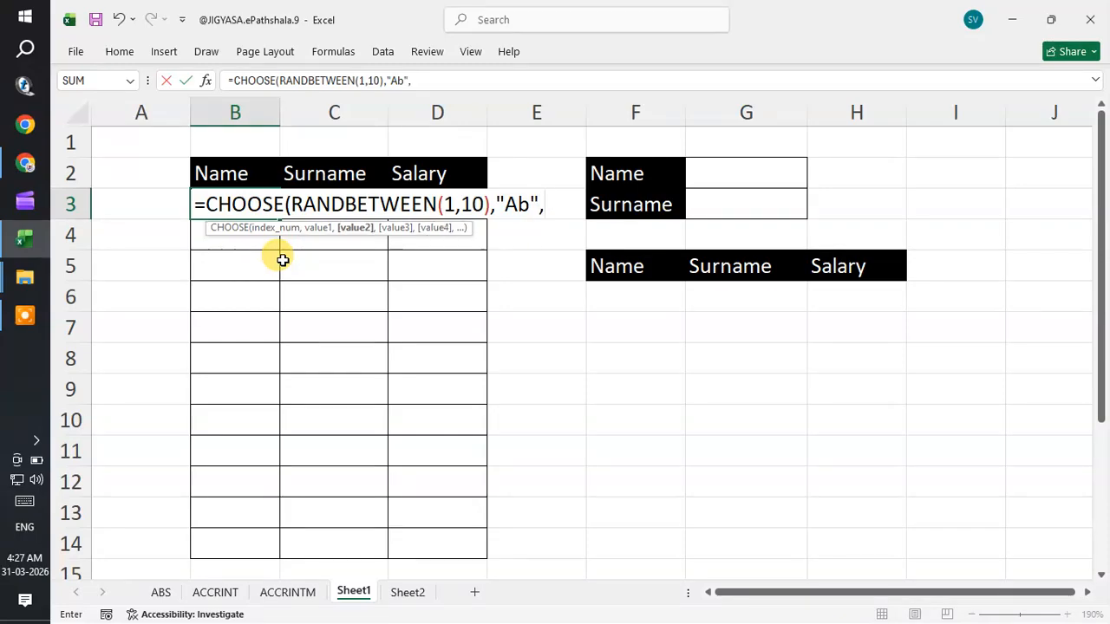
text(A)
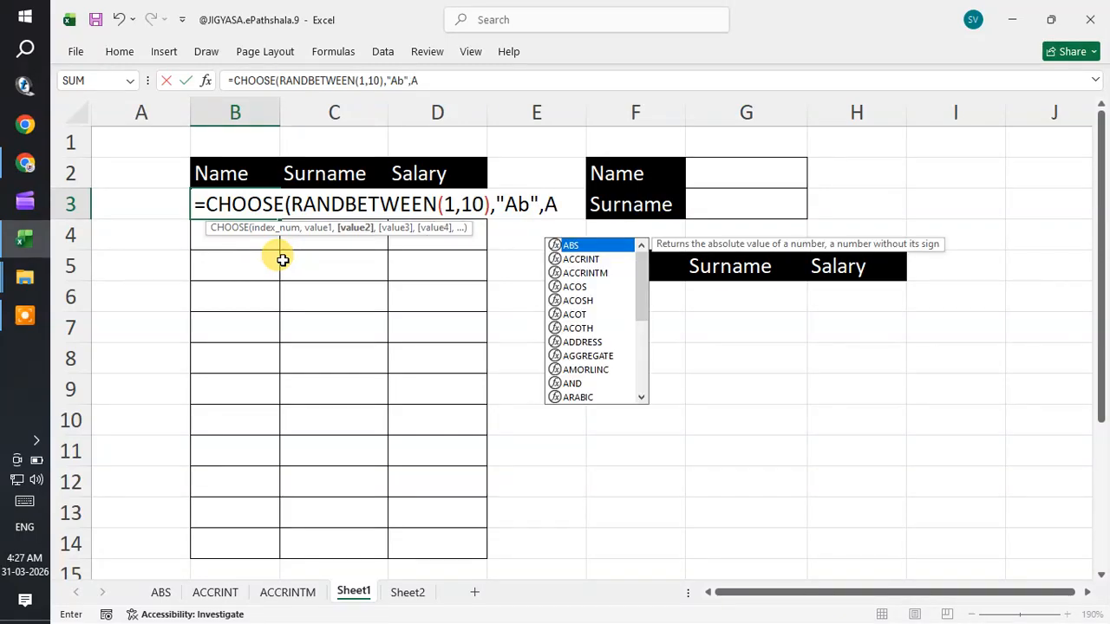
key(BackSpace)
text("A)
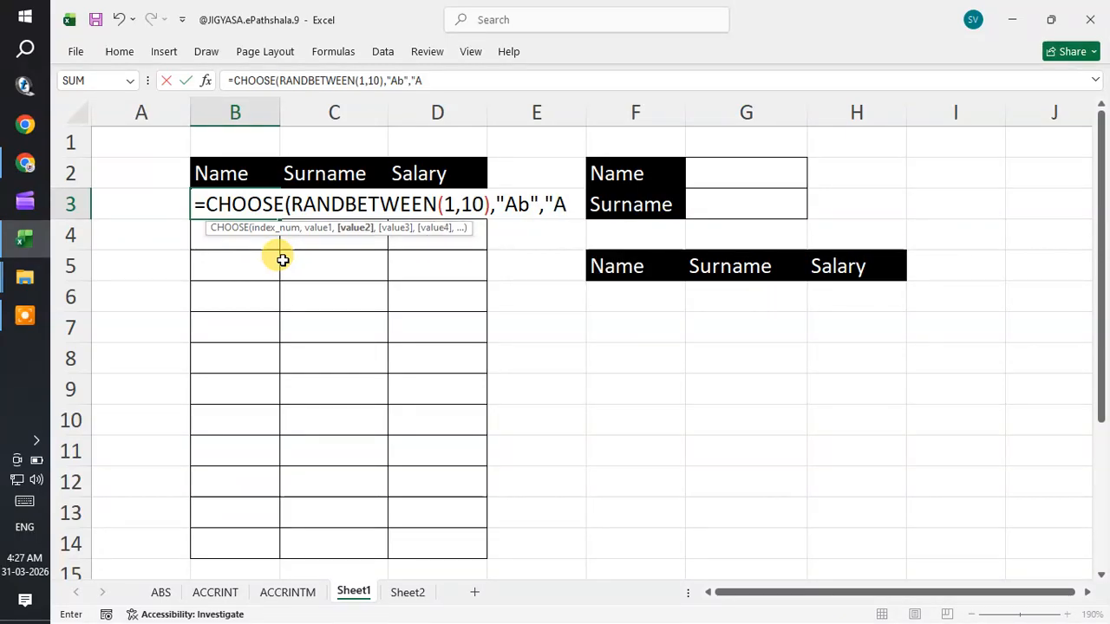
text(C")
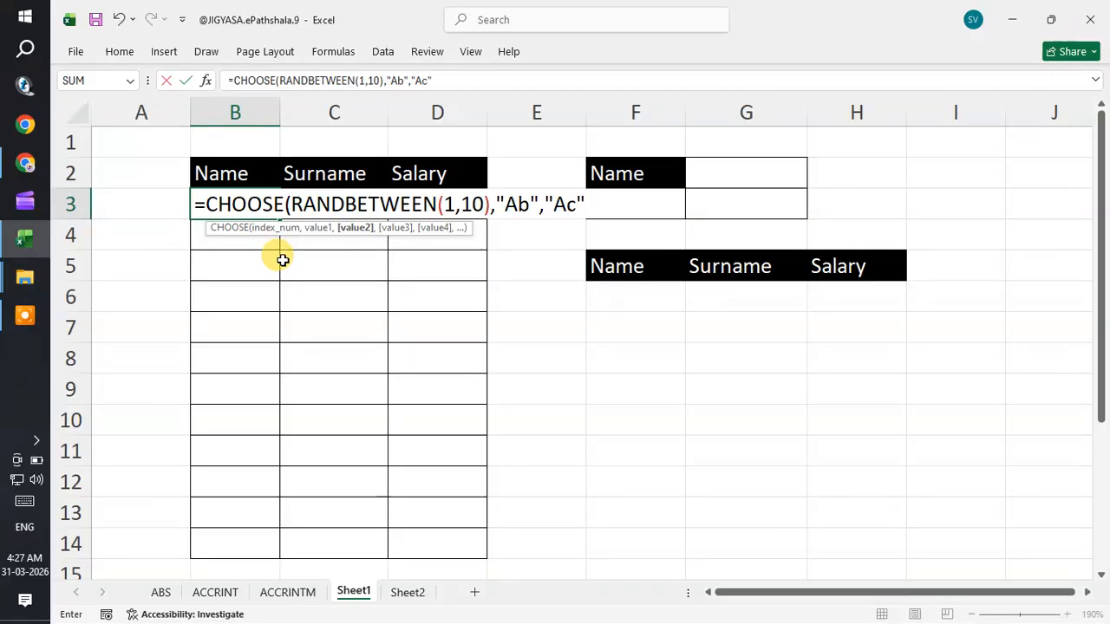
text(,)
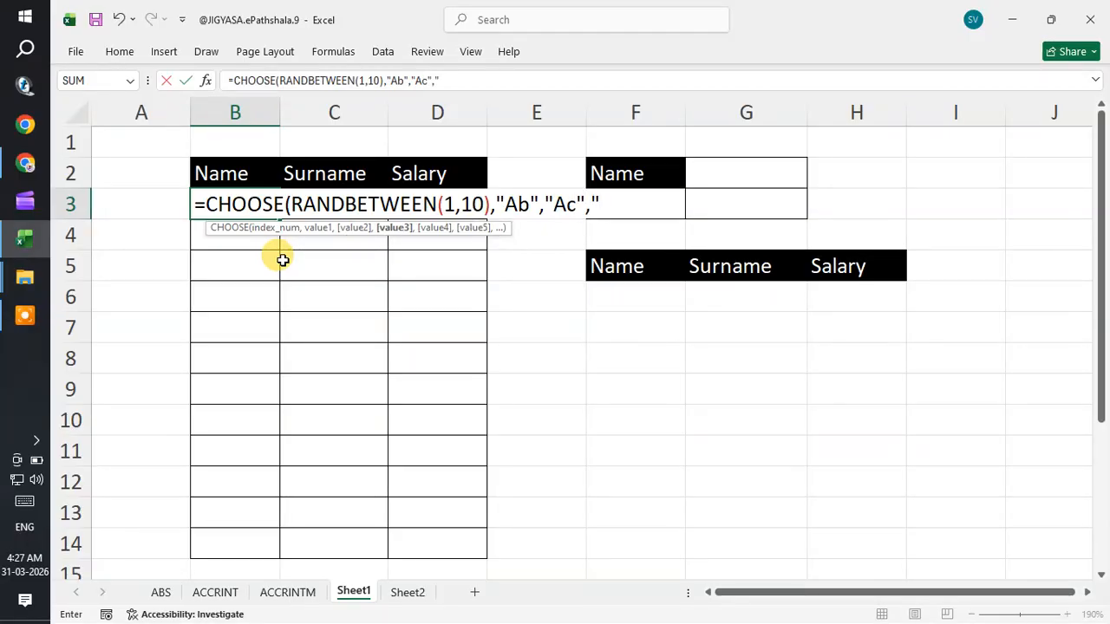
text("Ad",)
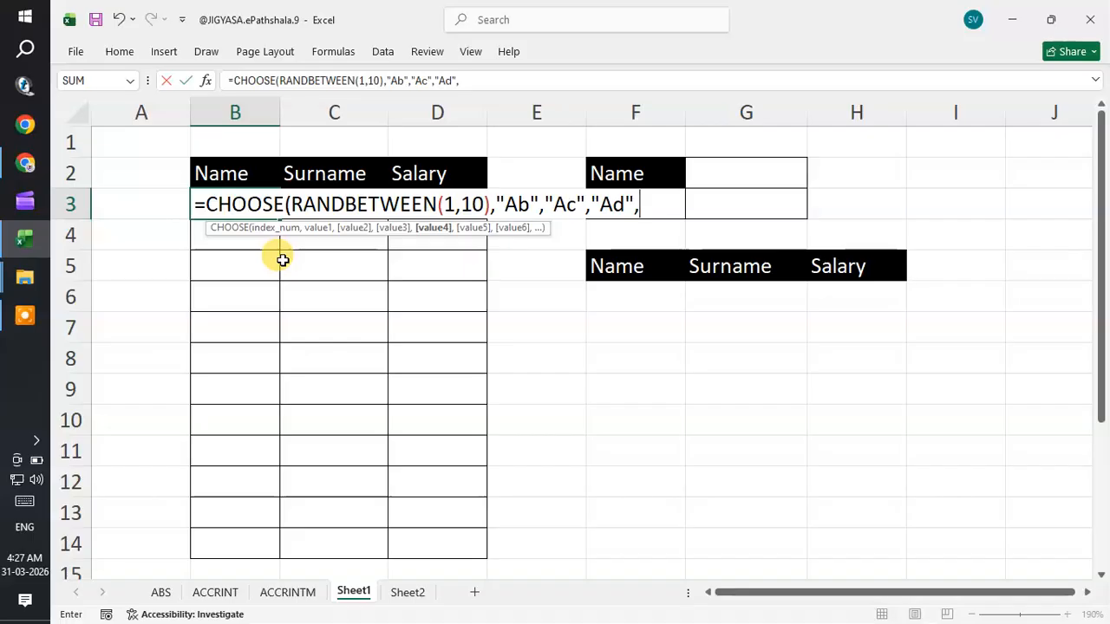
text(Ae)
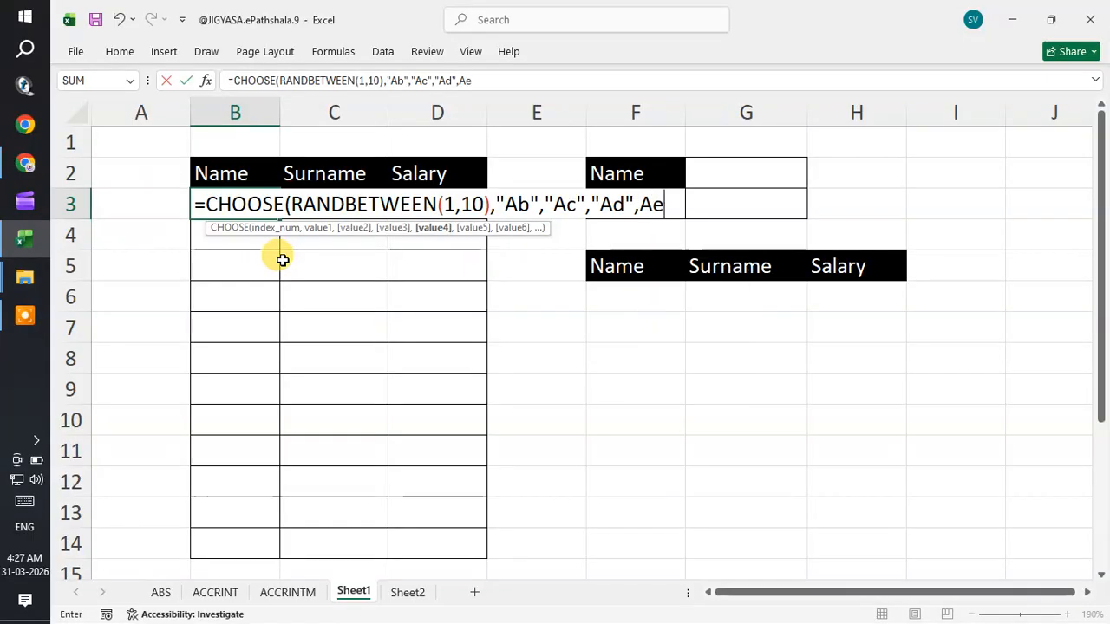
key(BackSpace)
key(BackSpace)
text("A)
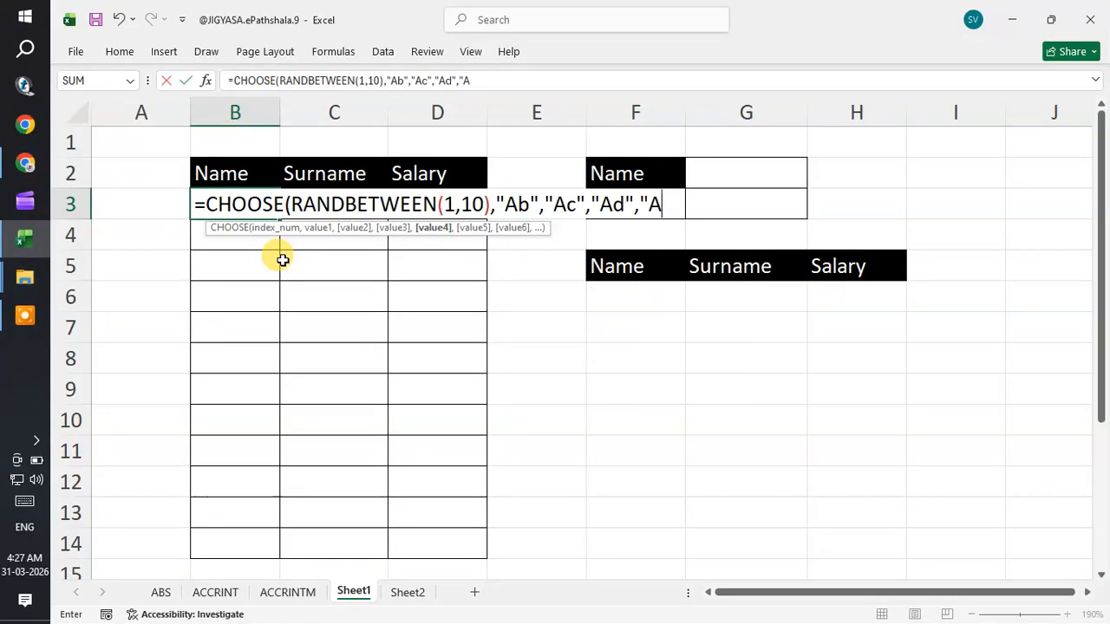
text(e","Af",)
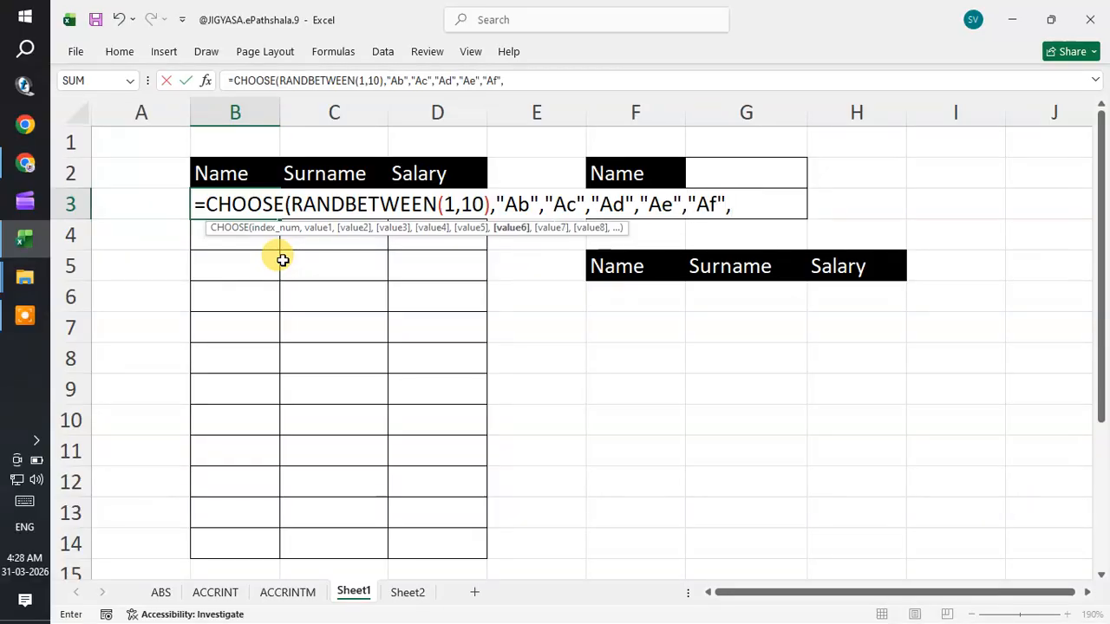
Add the choices "Ag", "Ah", "Ai", "Aj" and "Ak" to the B3 formula, close it and enter it
text("Ag)
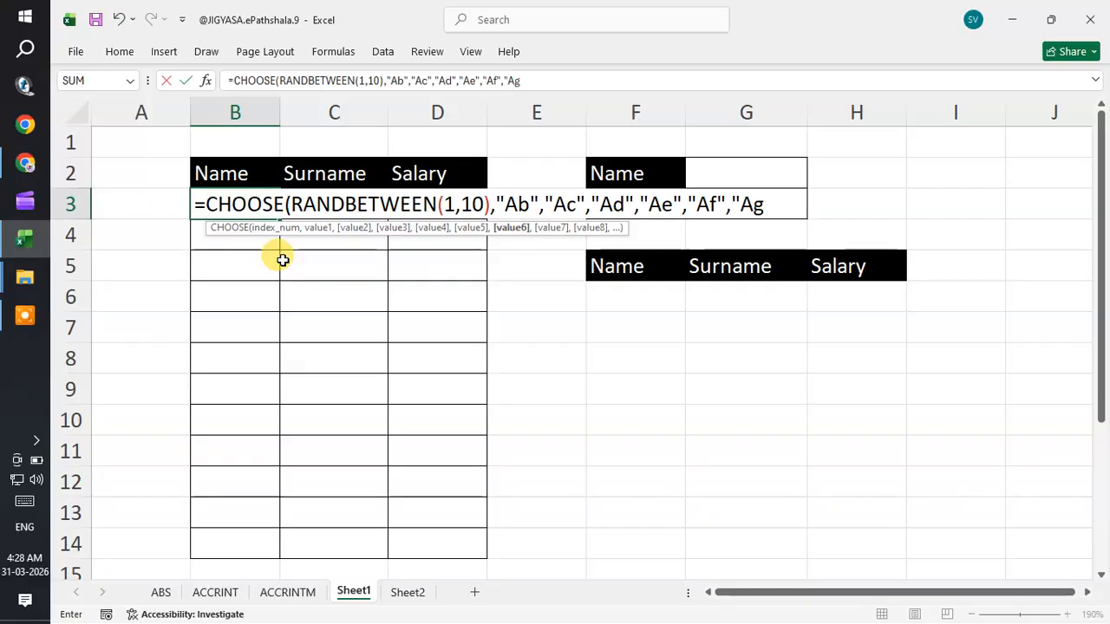
text(","Ah","Ai)
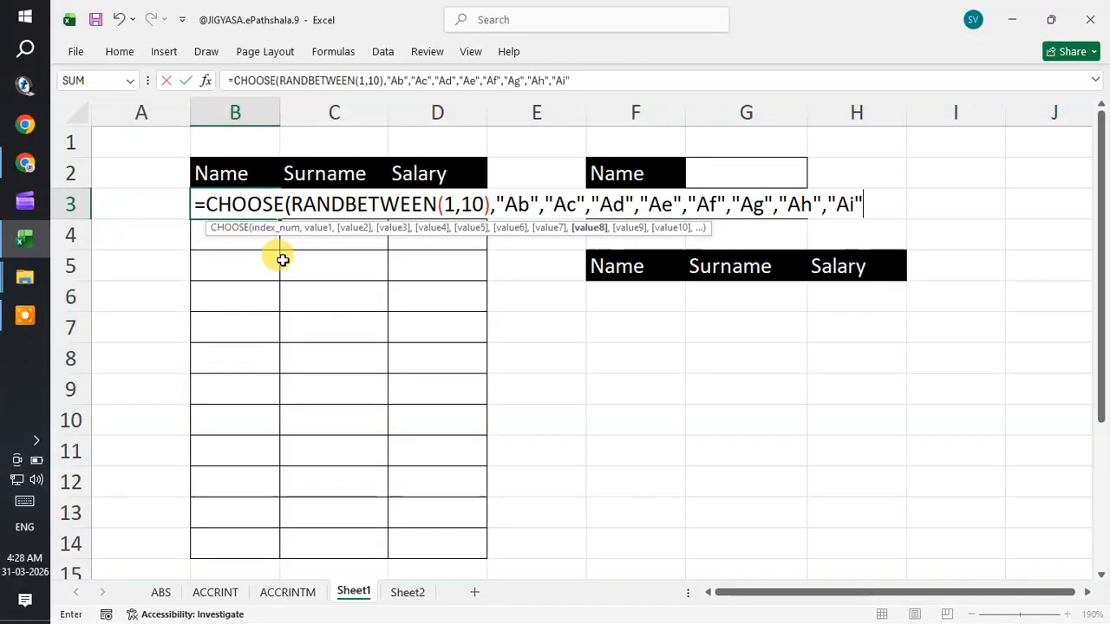
text(A")
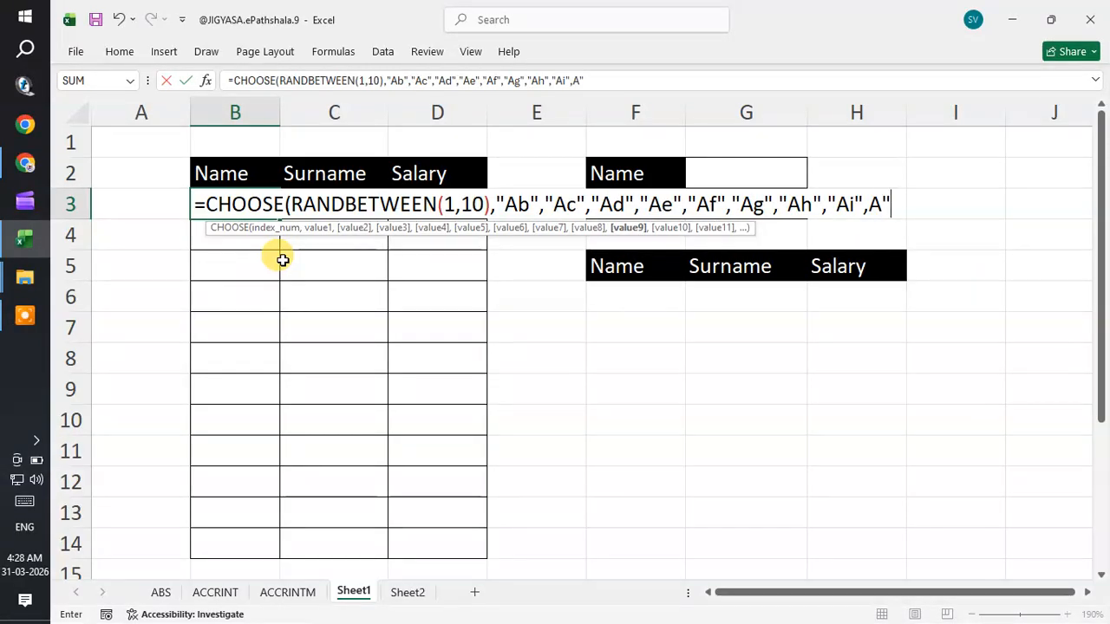
key(BackSpace)
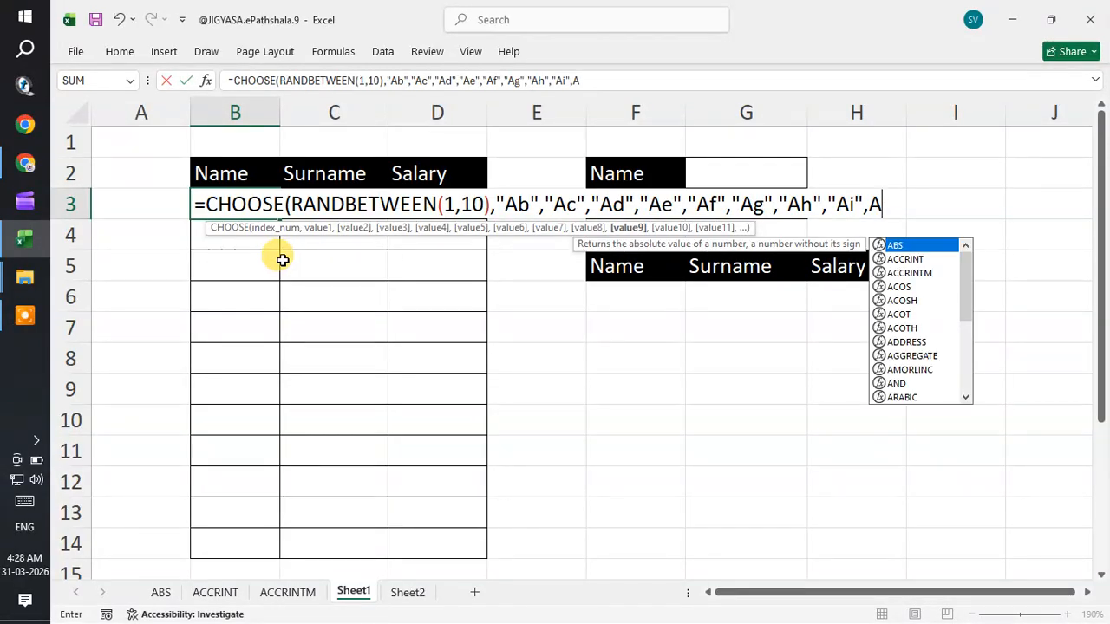
key(BackSpace)
text("A)
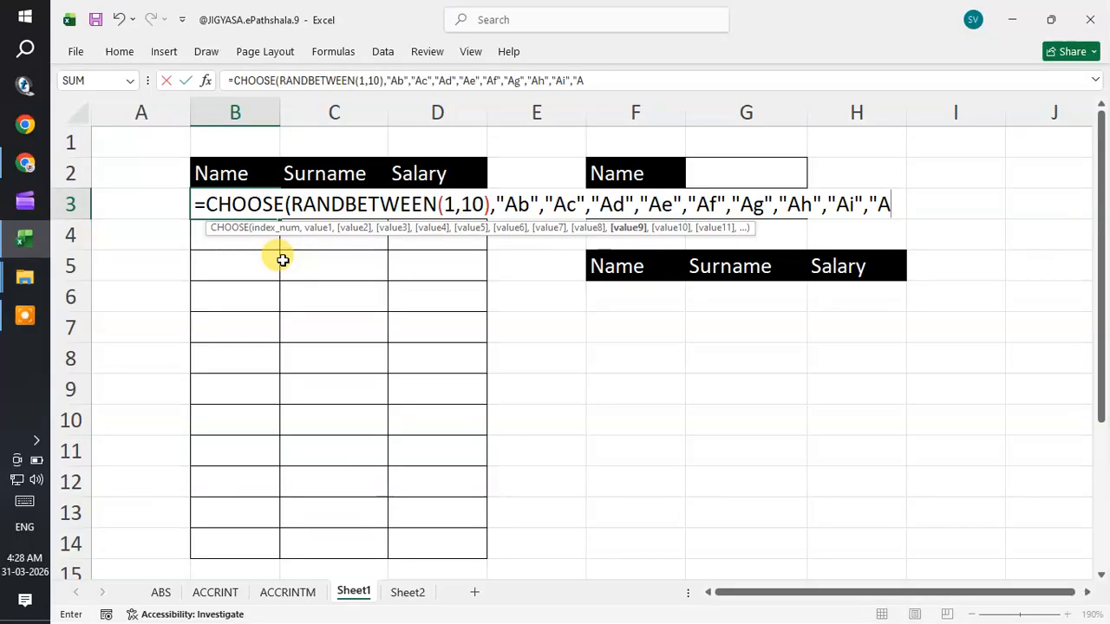
text(j",)
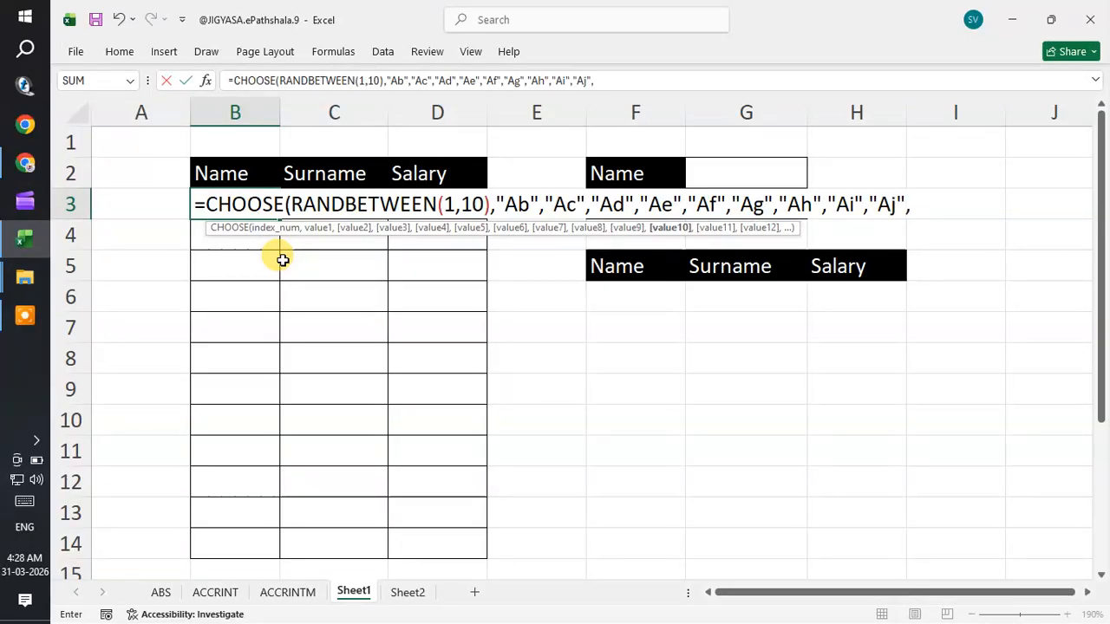
text("A)
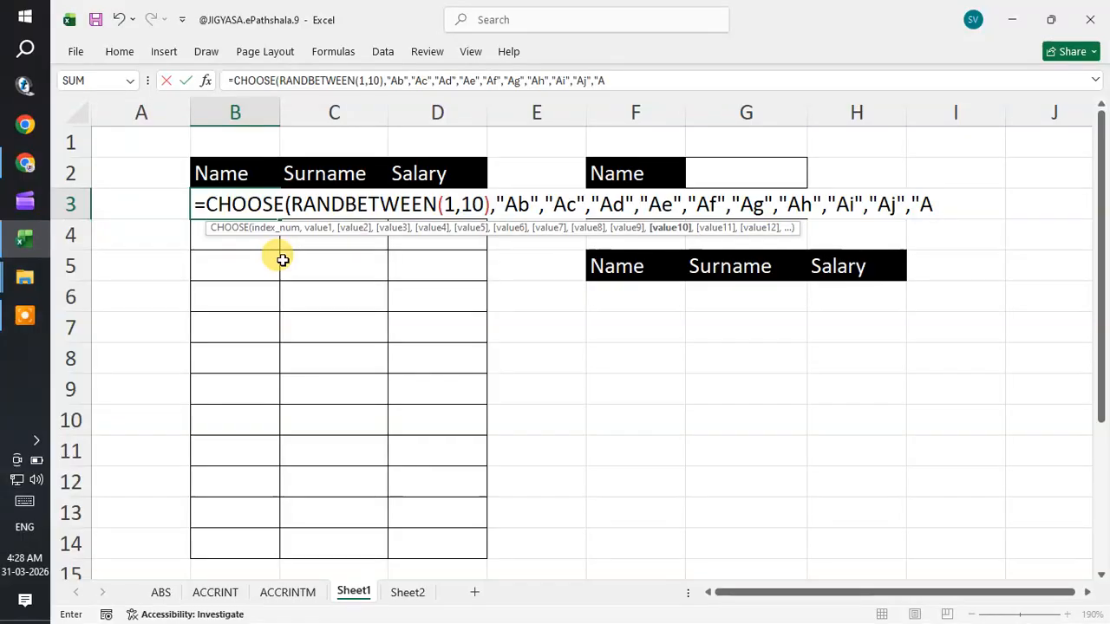
text(k"))
key(Return)
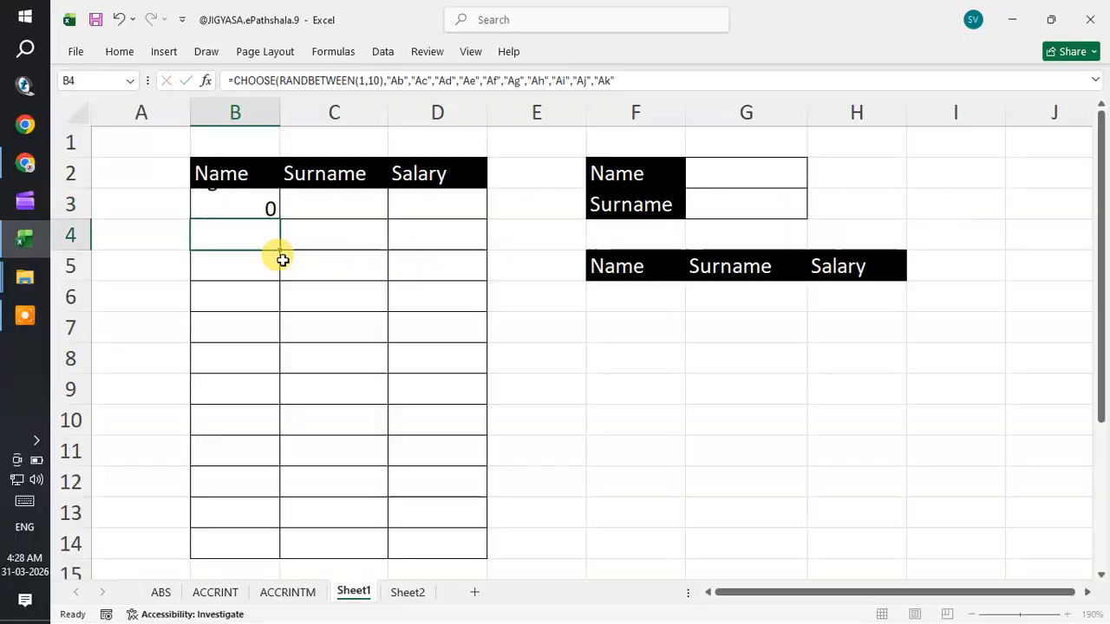
Copy the random name formula from B3 down the Name column through B14
click(223, 204)
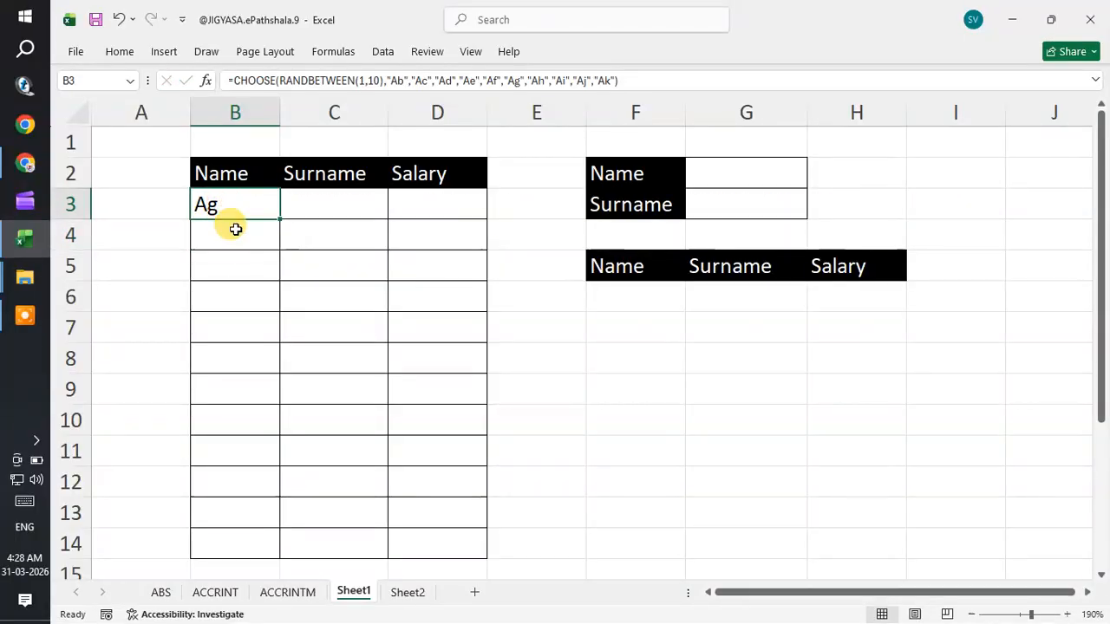
key(ctrl+c)
shift+click(248, 532)
key(Return)
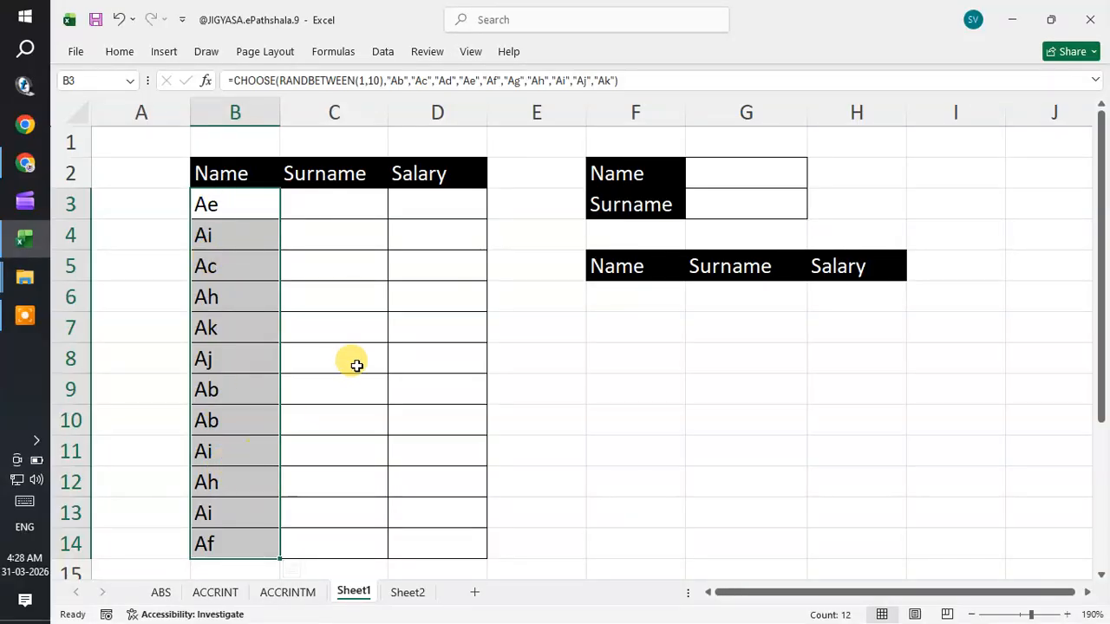
Copy the formulas in B3:B14 into the Surname column starting at C3
key(ctrl+c)
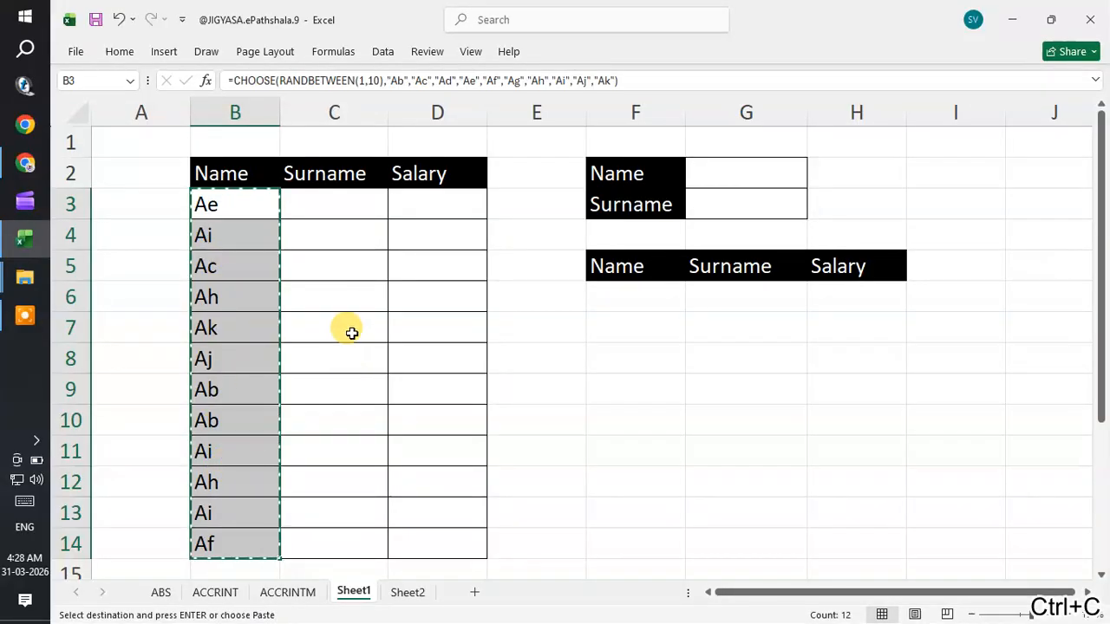
click(336, 207)
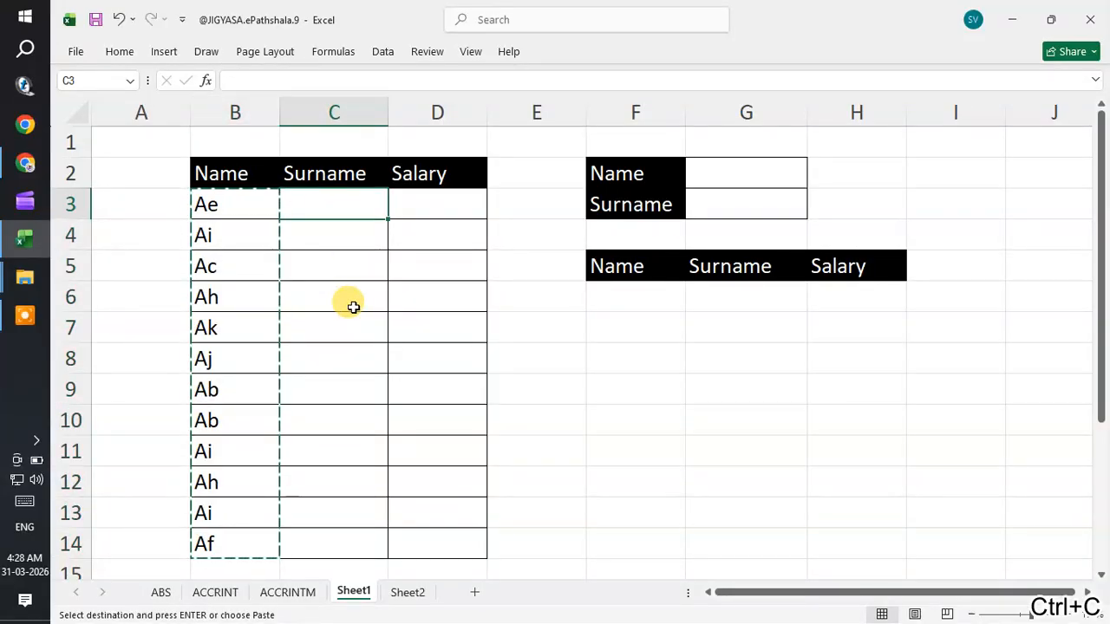
key(ctrl+v)
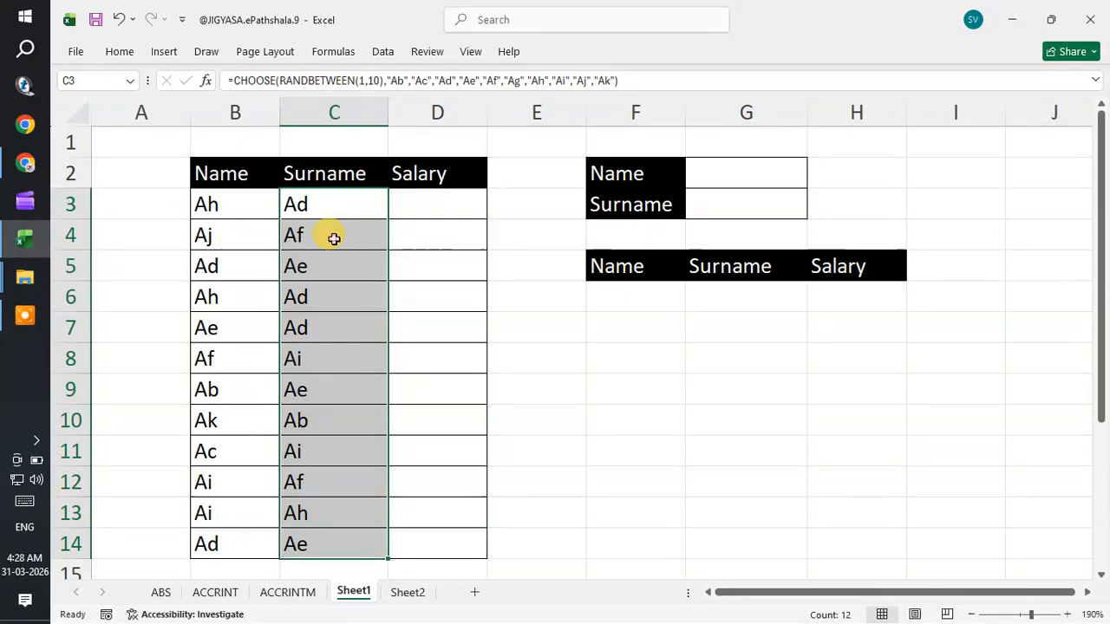
Replace every "A" with "Z" in the Surname cells C3:C14
drag(330, 203, 326, 541)
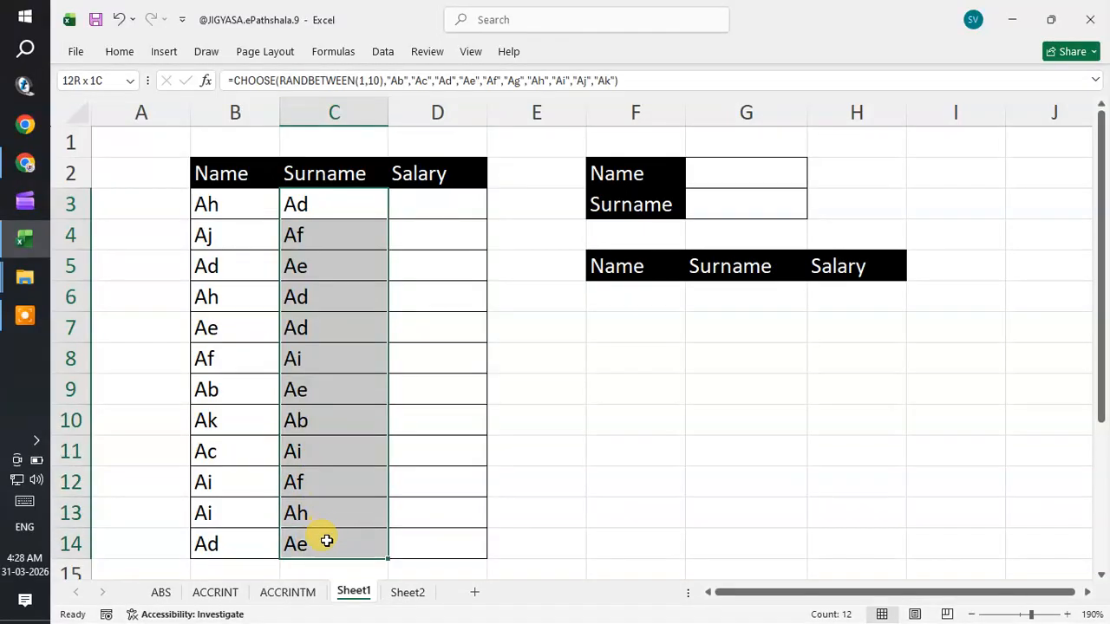
key(ctrl+h)
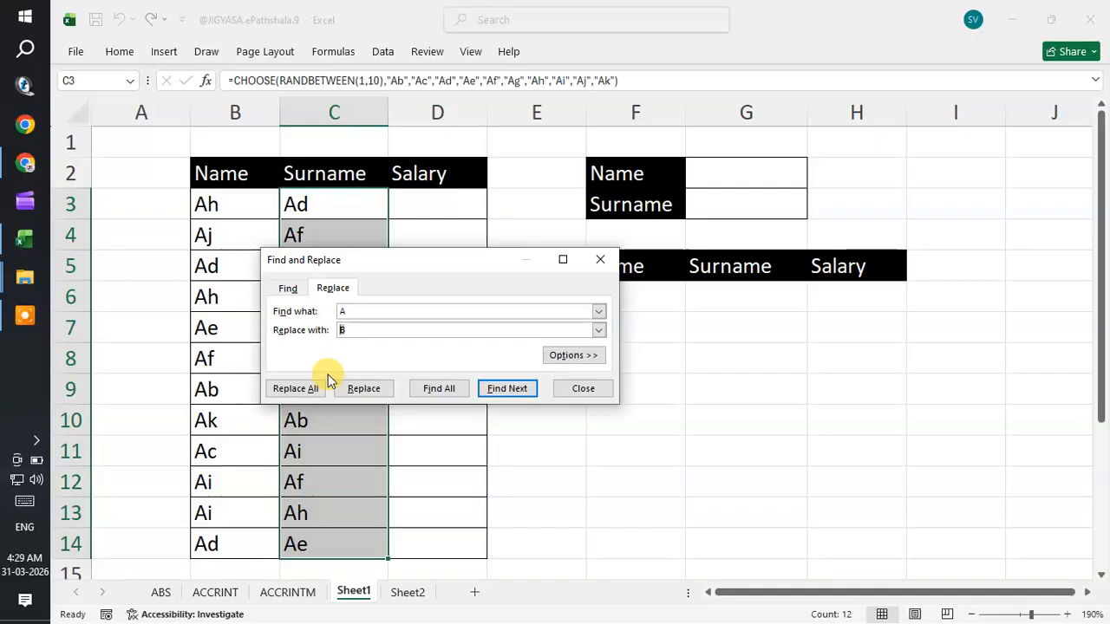
text(Z)
click(309, 387)
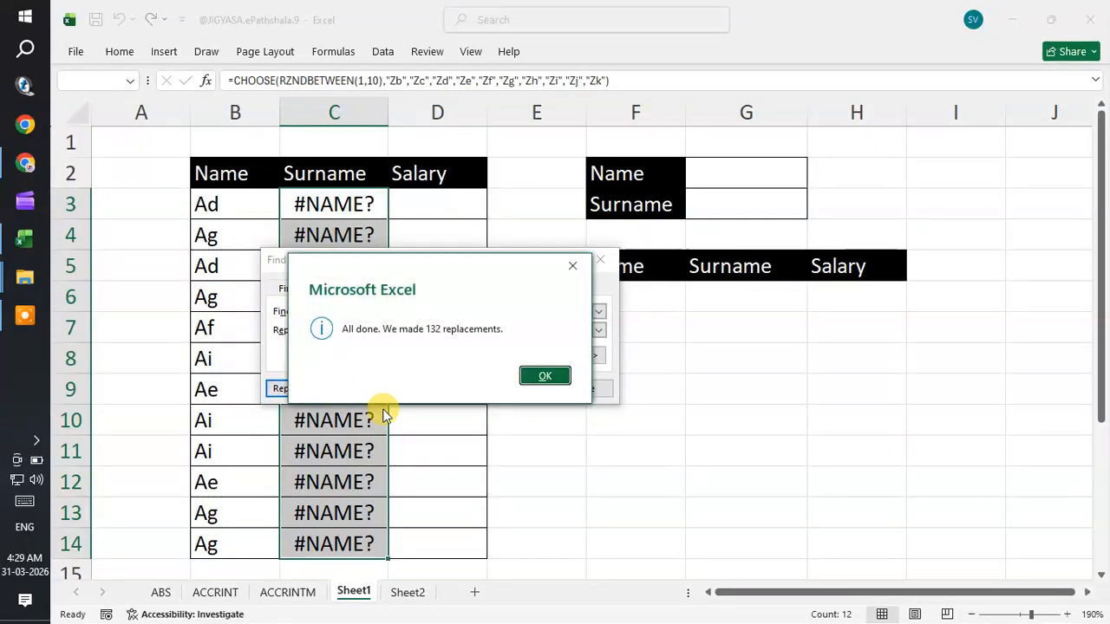
Correct the misspelled function name in the C3 Surname formula to RANDBETWEEN
click(536, 378)
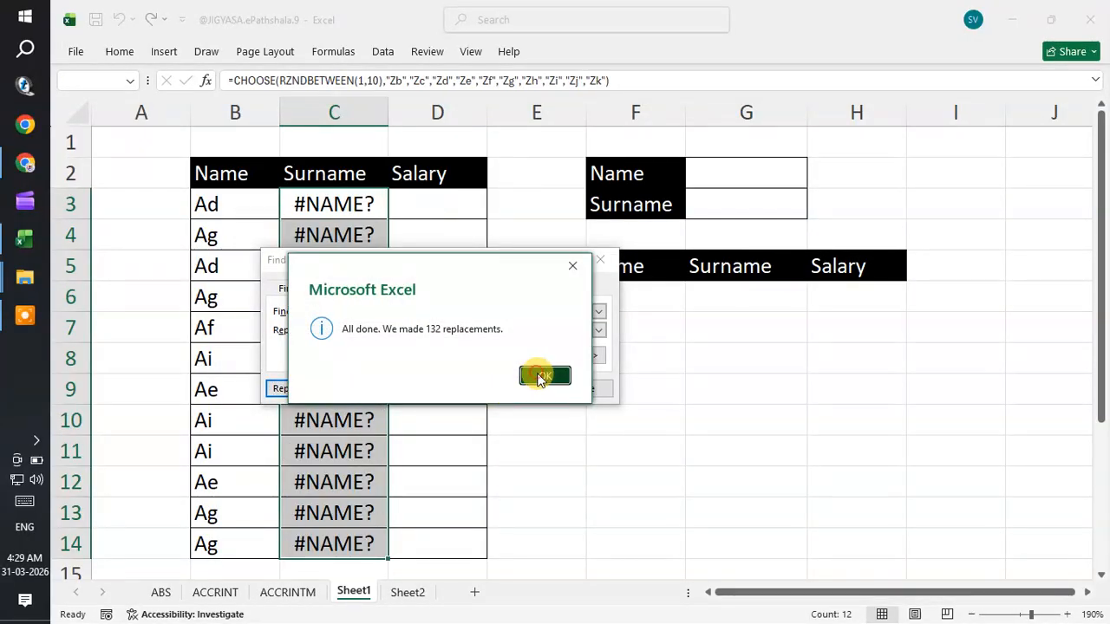
key(Escape)
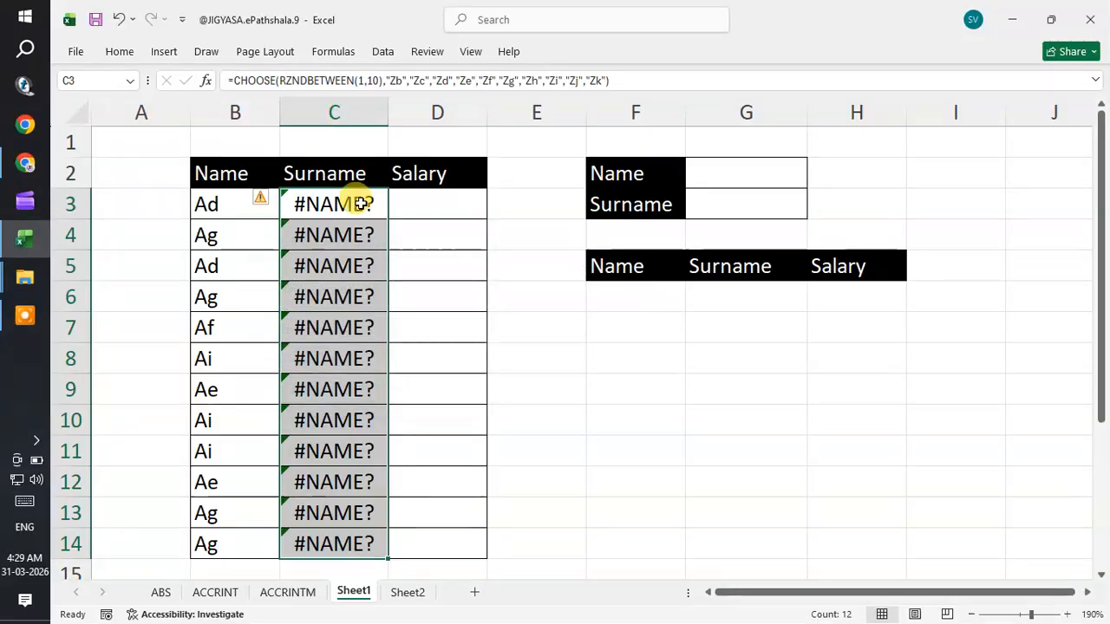
click(359, 198)
double_click(359, 199)
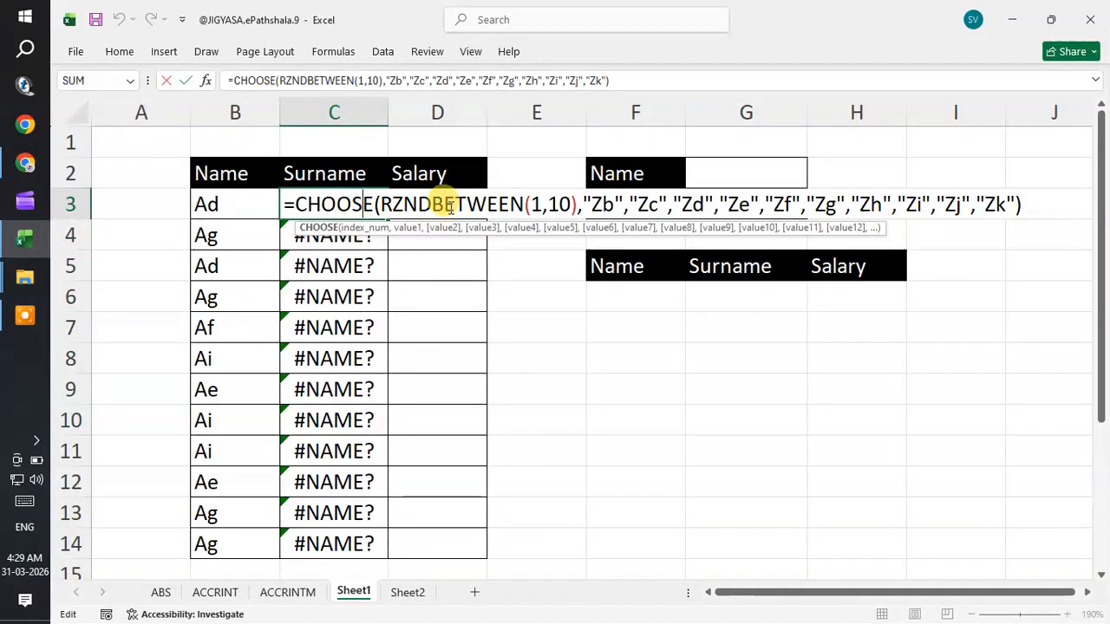
click(400, 204)
key(BackSpace)
text(A)
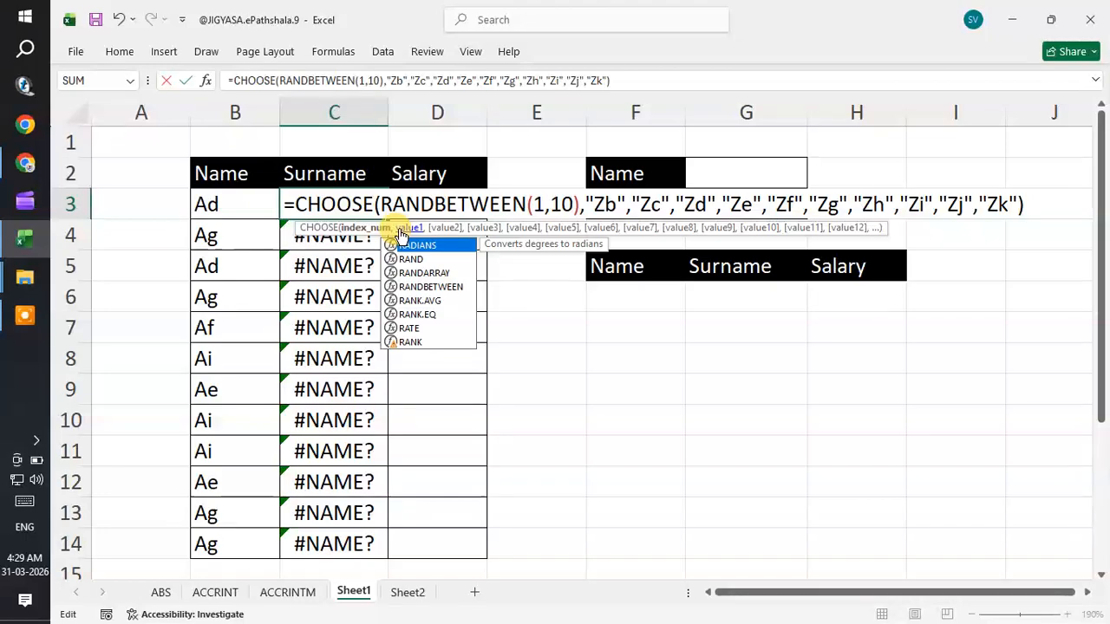
key(Return)
Copy the corrected Surname formula from C3 into C4:C14
click(333, 204)
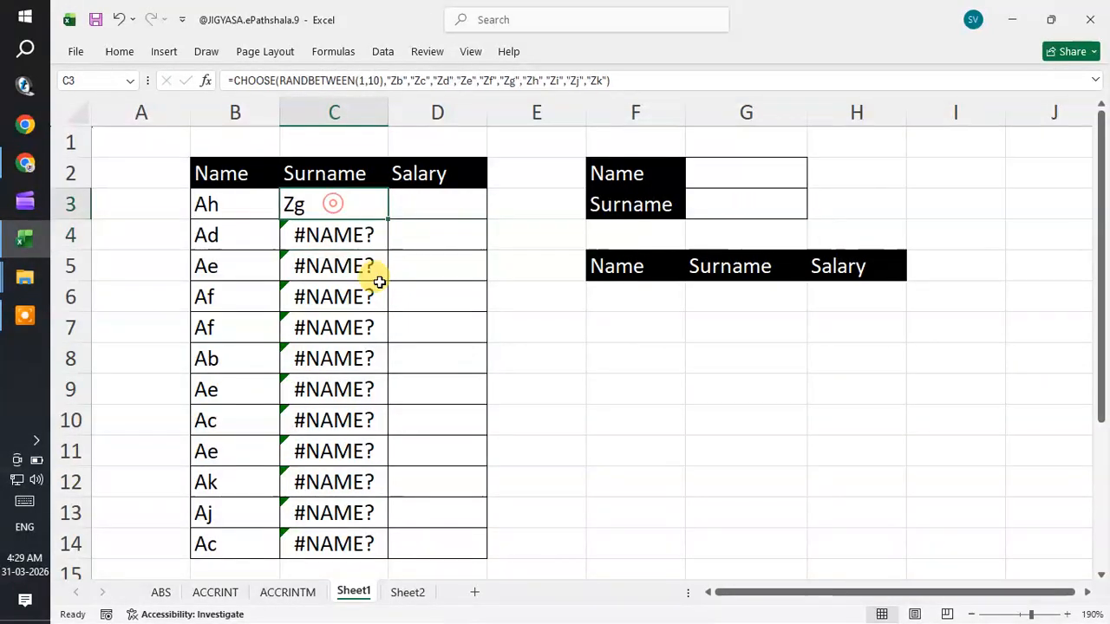
key(ctrl+c)
click(304, 241)
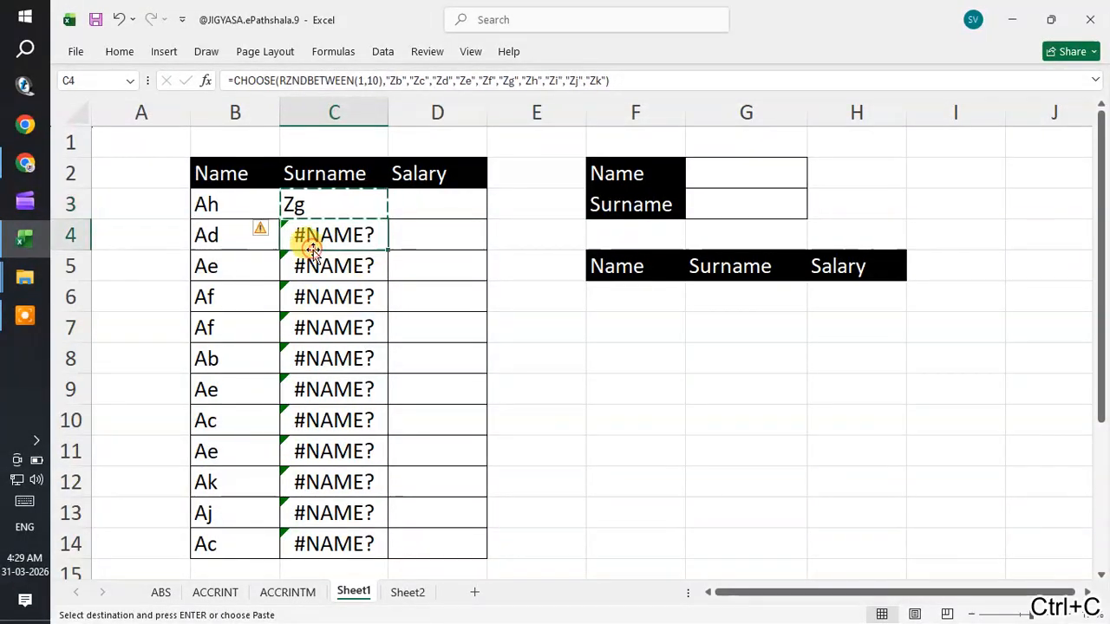
shift+click(317, 542)
key(Return)
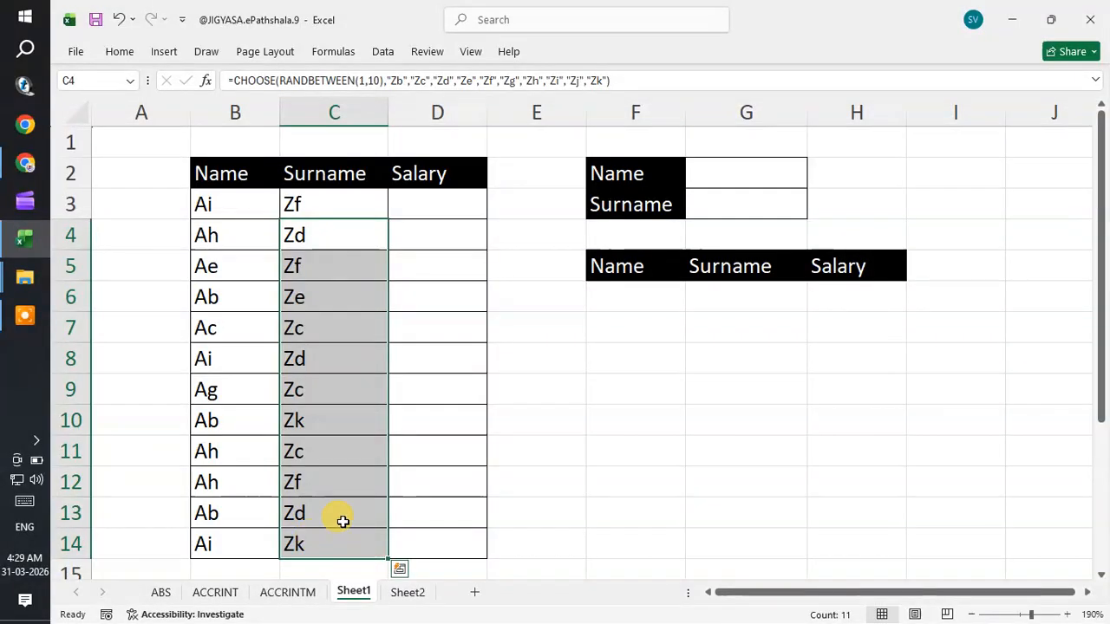
click(425, 477)
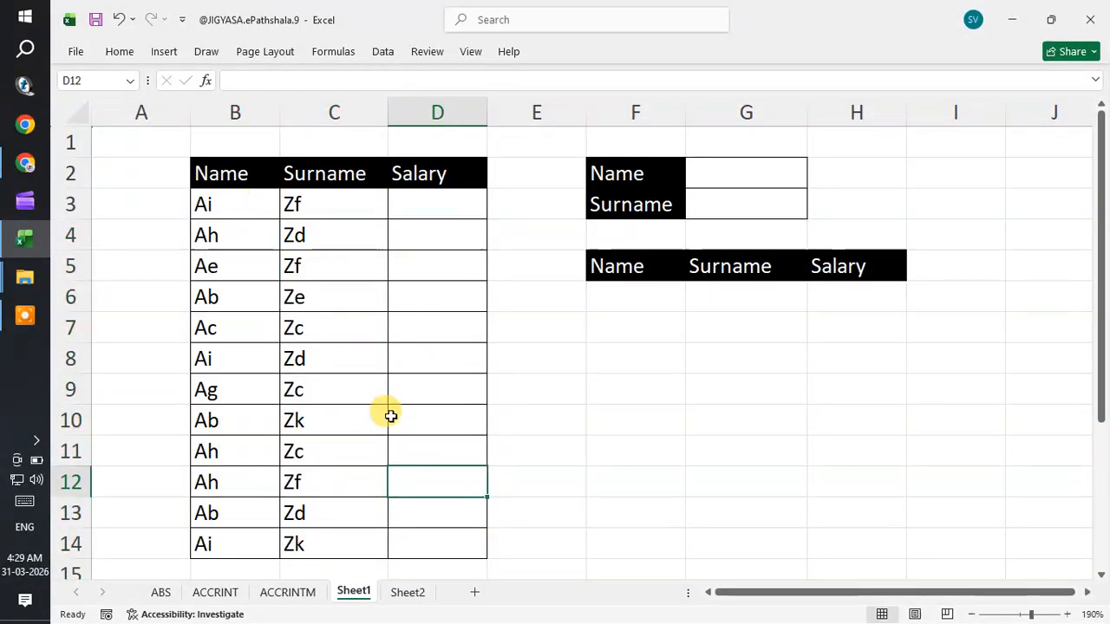
Convert the Name and Surname formulas in B3:C14 to fixed values by pasting them over themselves as values
drag(234, 203, 314, 543)
key(ctrl+c)
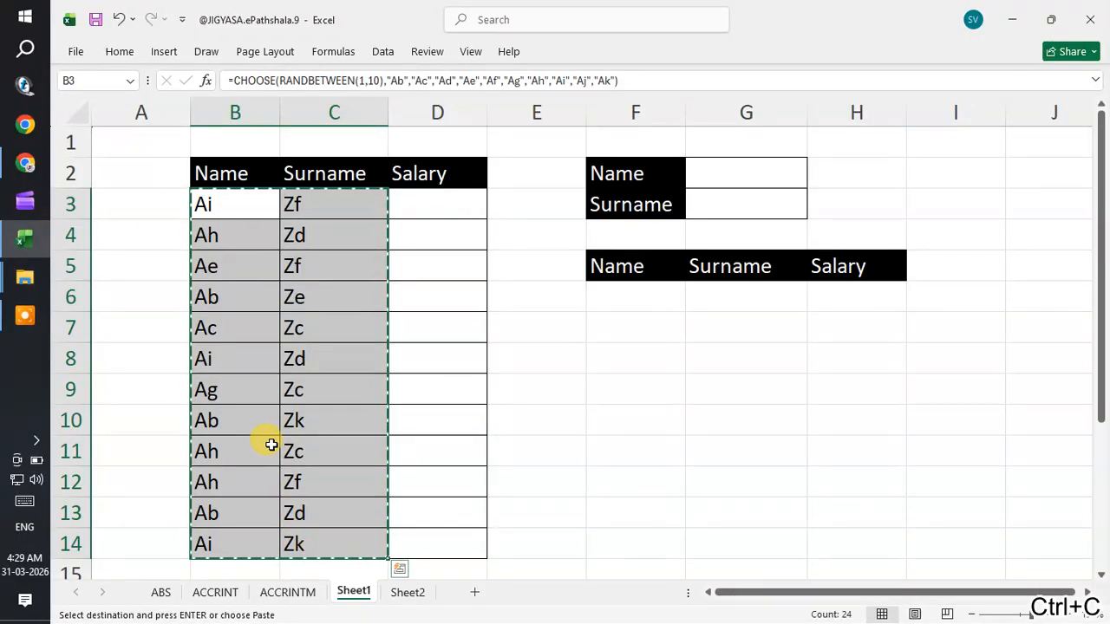
key(ctrl+alt+v)
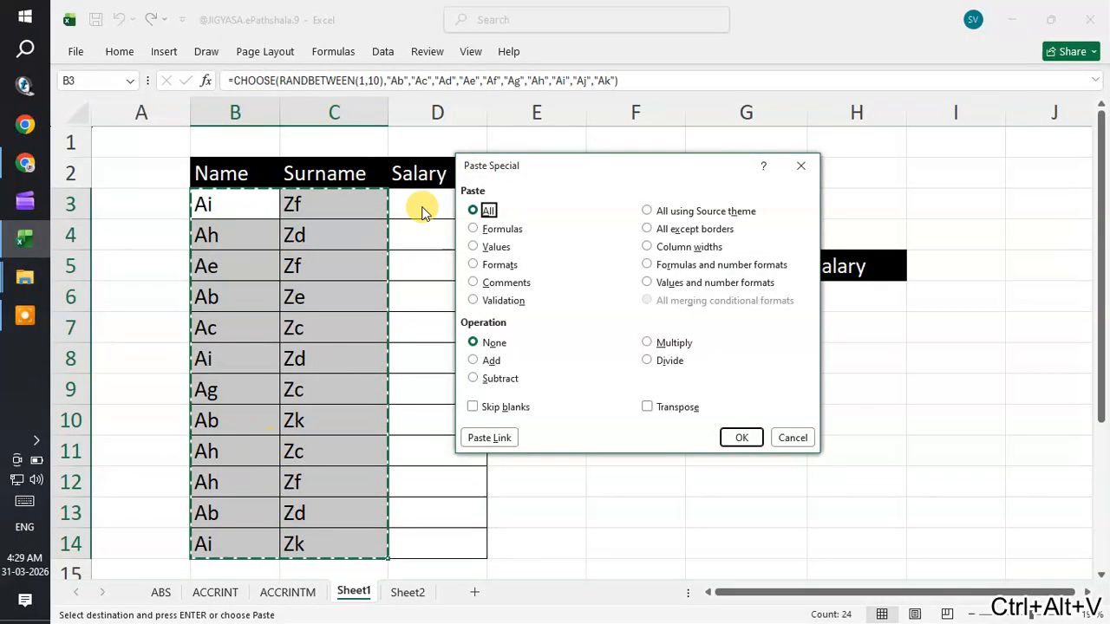
click(480, 247)
click(742, 437)
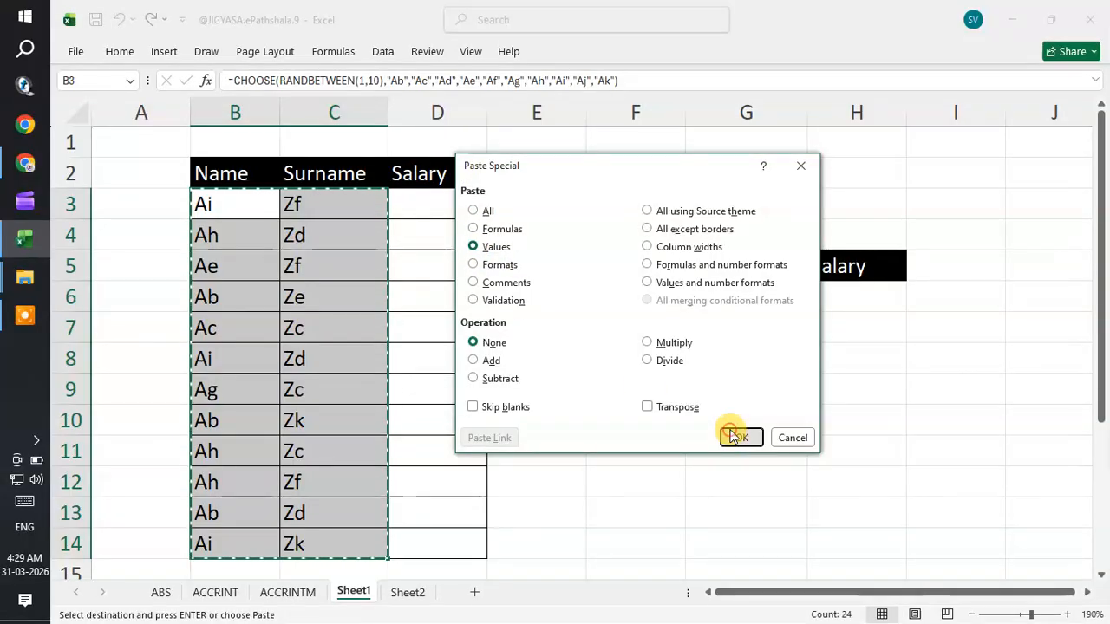
click(498, 409)
click(399, 318)
click(335, 237)
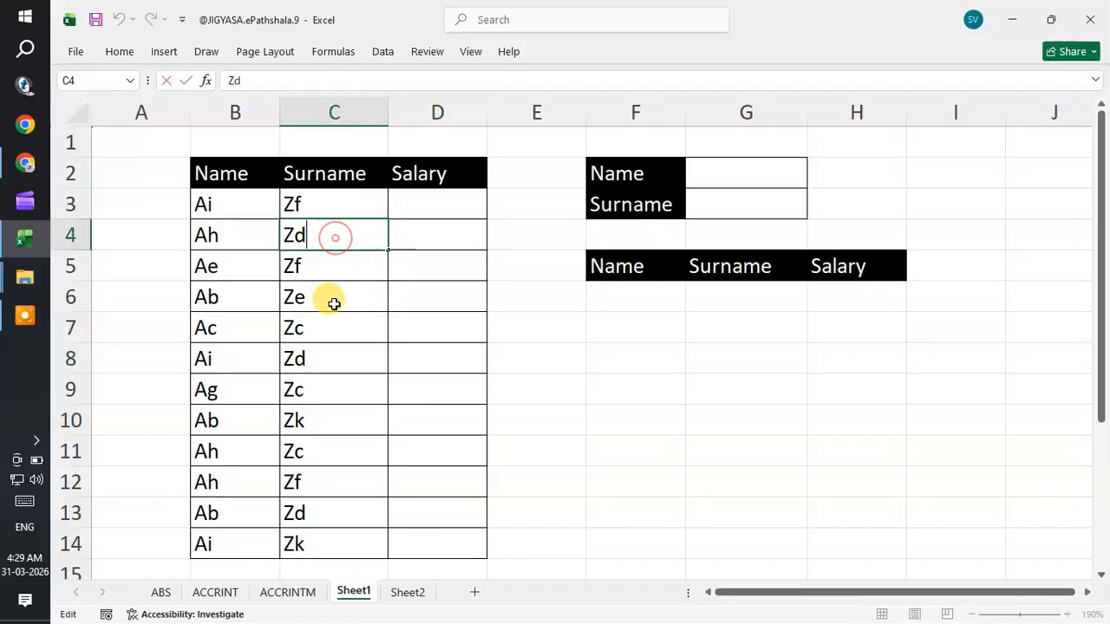
click(329, 298)
Fill the Salary cells D3:D14 with the formula =RANDBETWEEN(10000,40000)
click(433, 201)
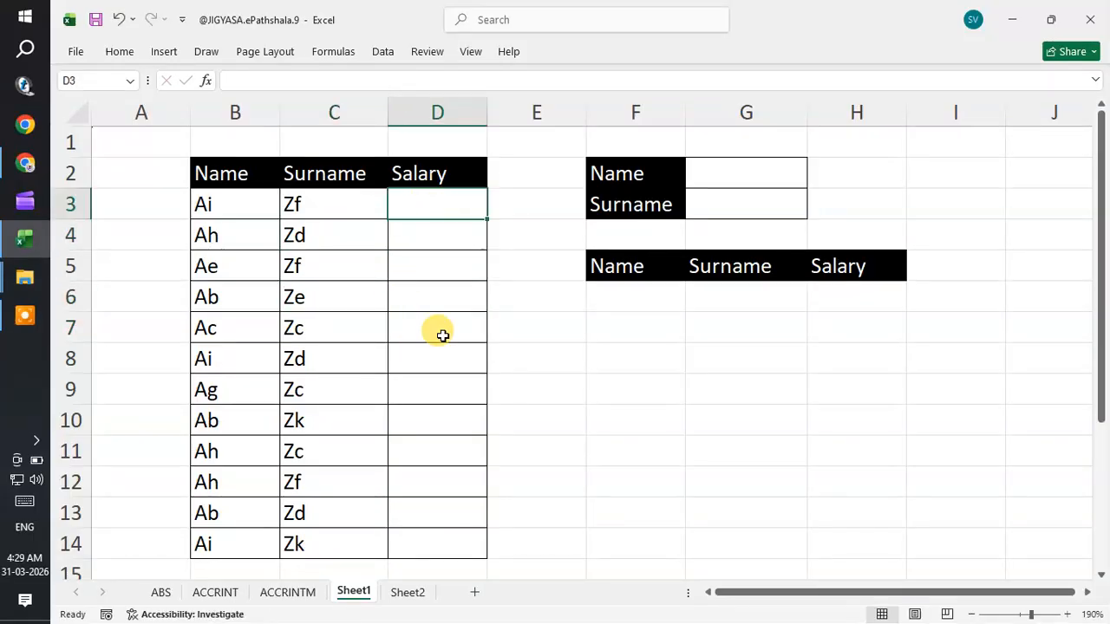
shift+click(440, 538)
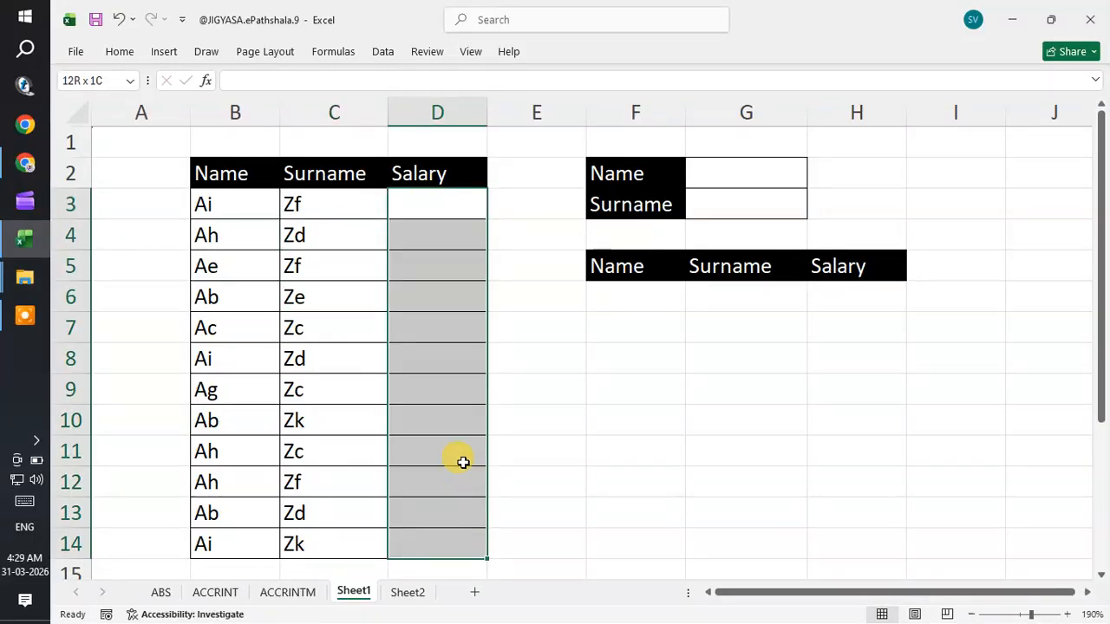
text(=rand)
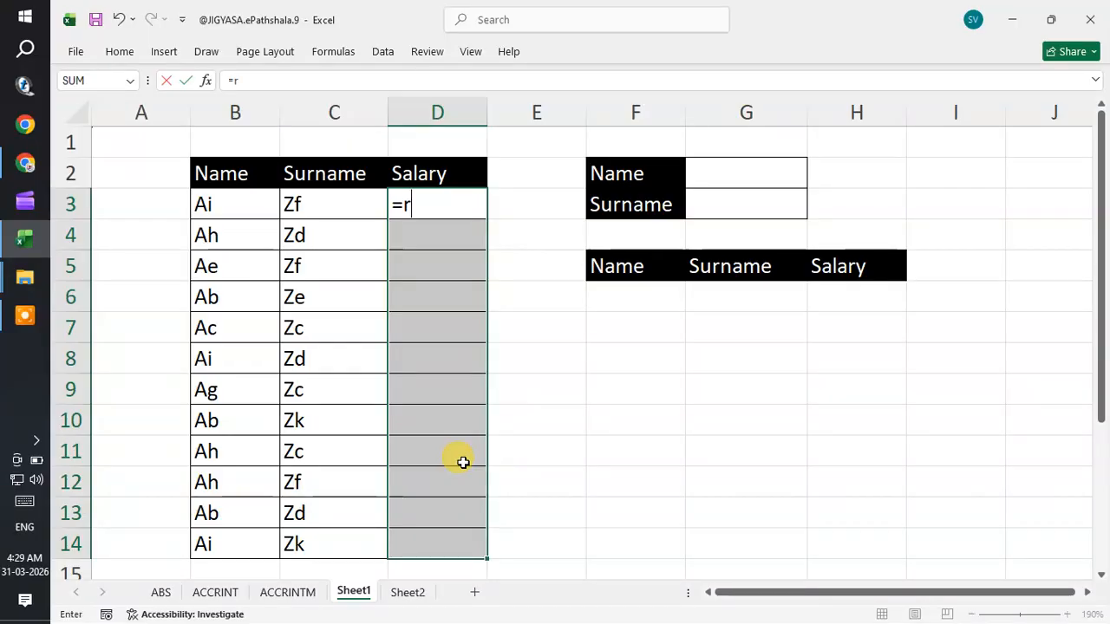
key(Down)
key(Down)
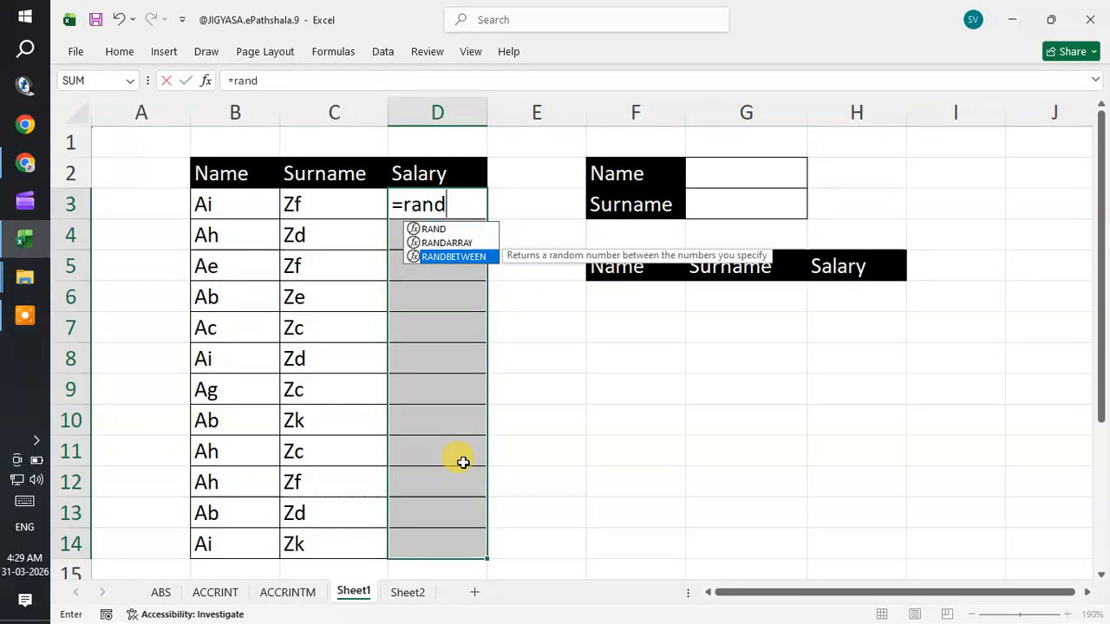
key(Tab)
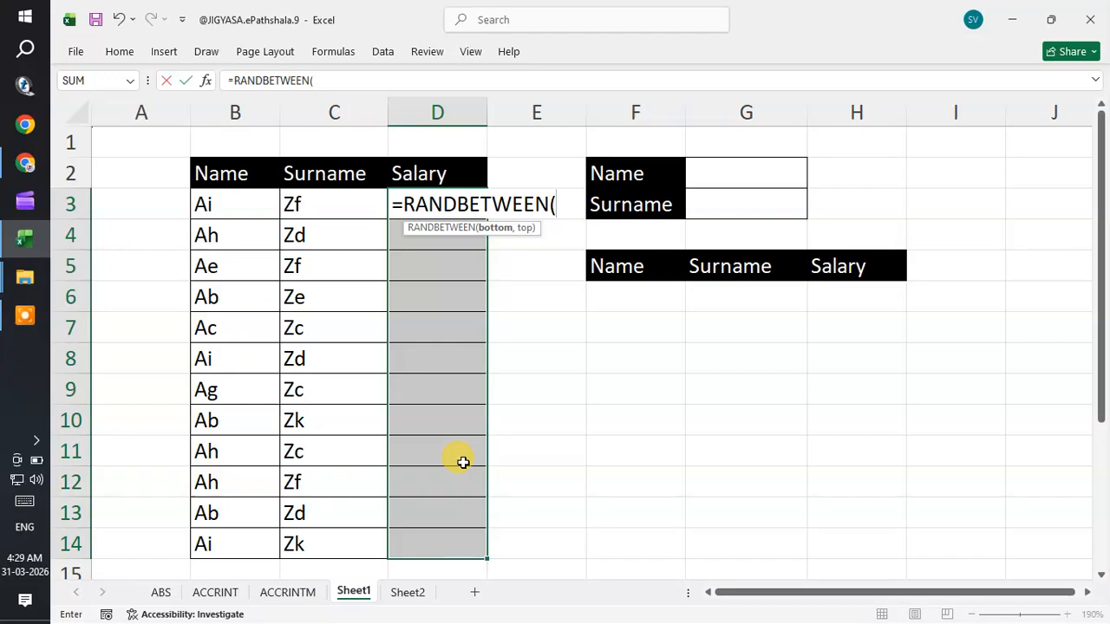
text(10000,)
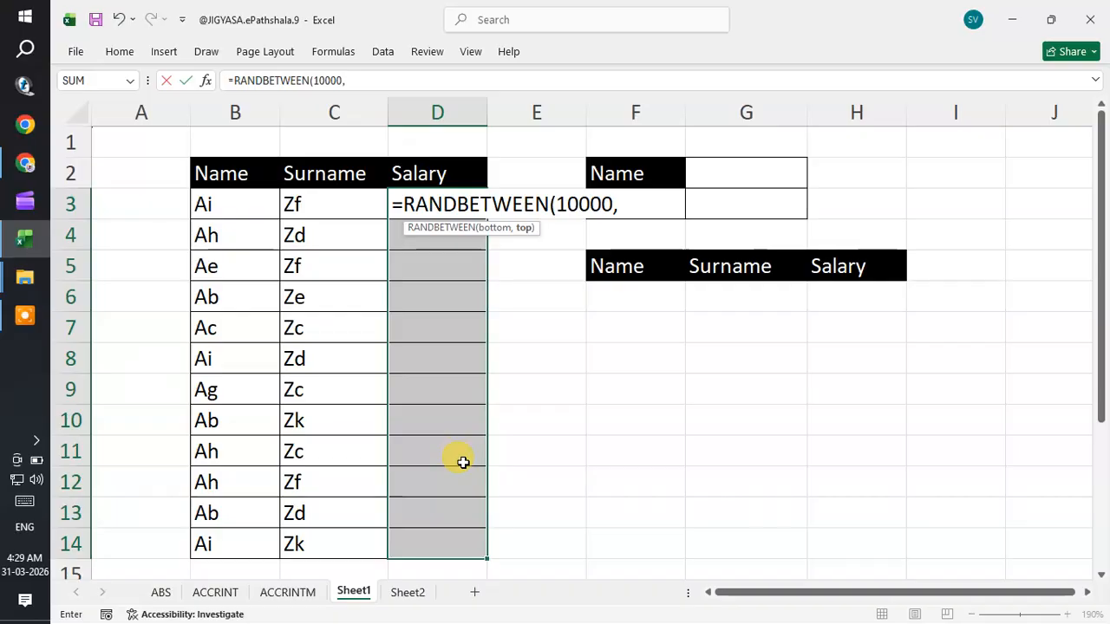
text(40000)
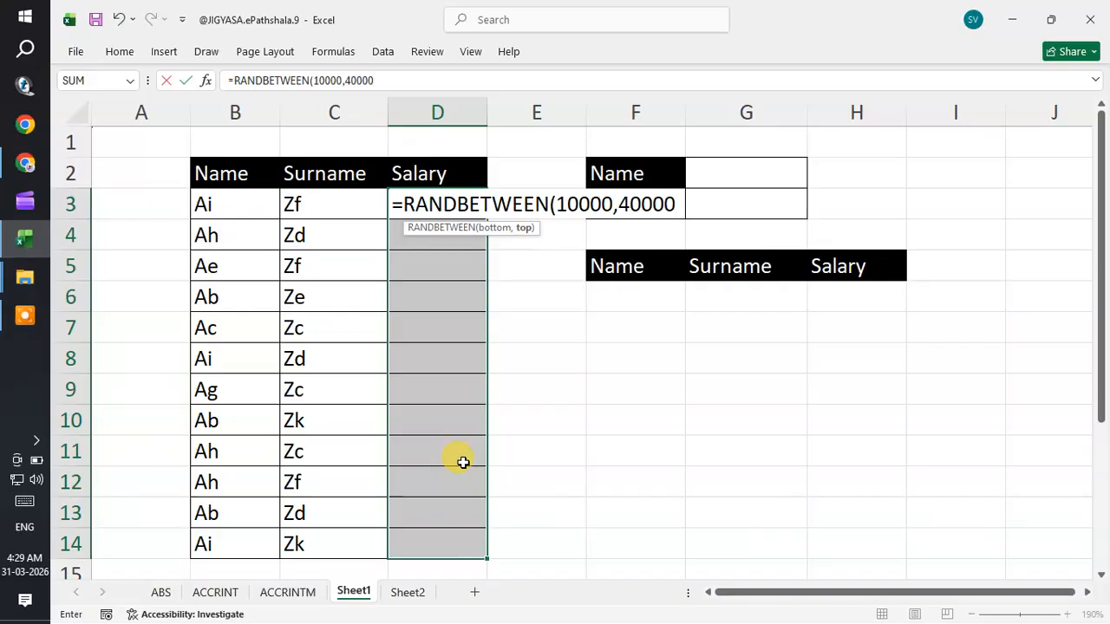
text())
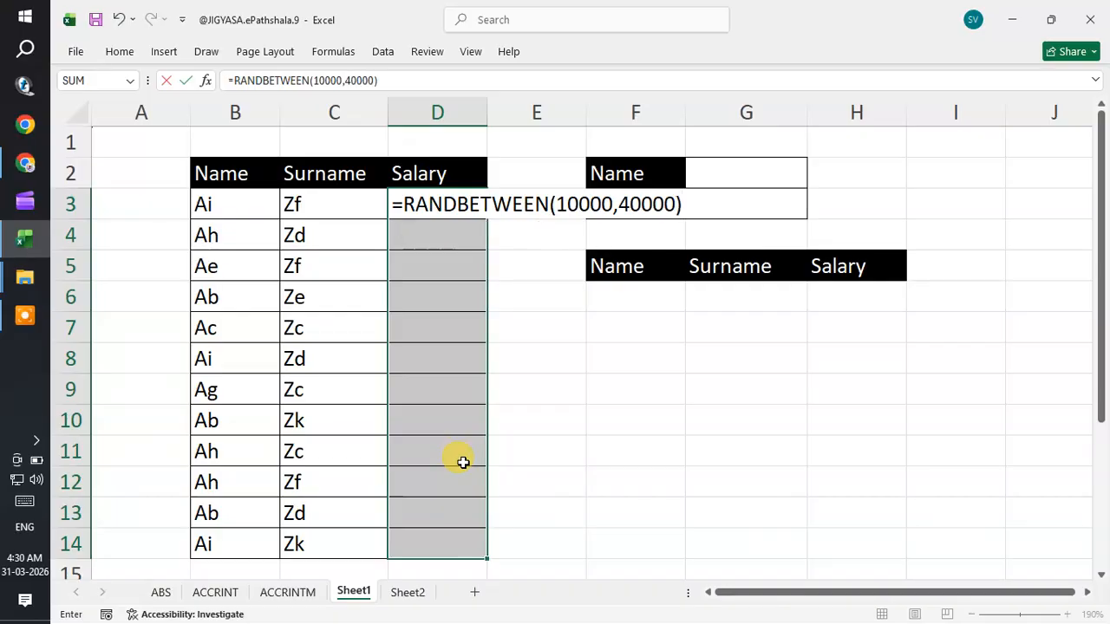
key(ctrl+Return)
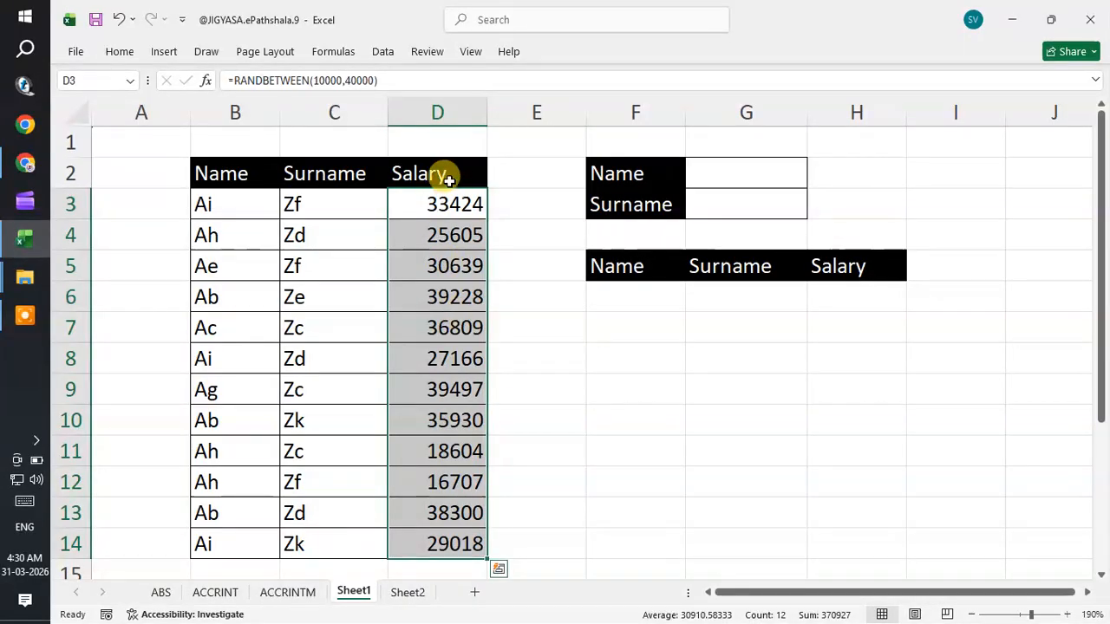
Replace the Salary formulas in D3:D14 with their values using Paste Special, and check the resulting cells
key(ctrl+c)
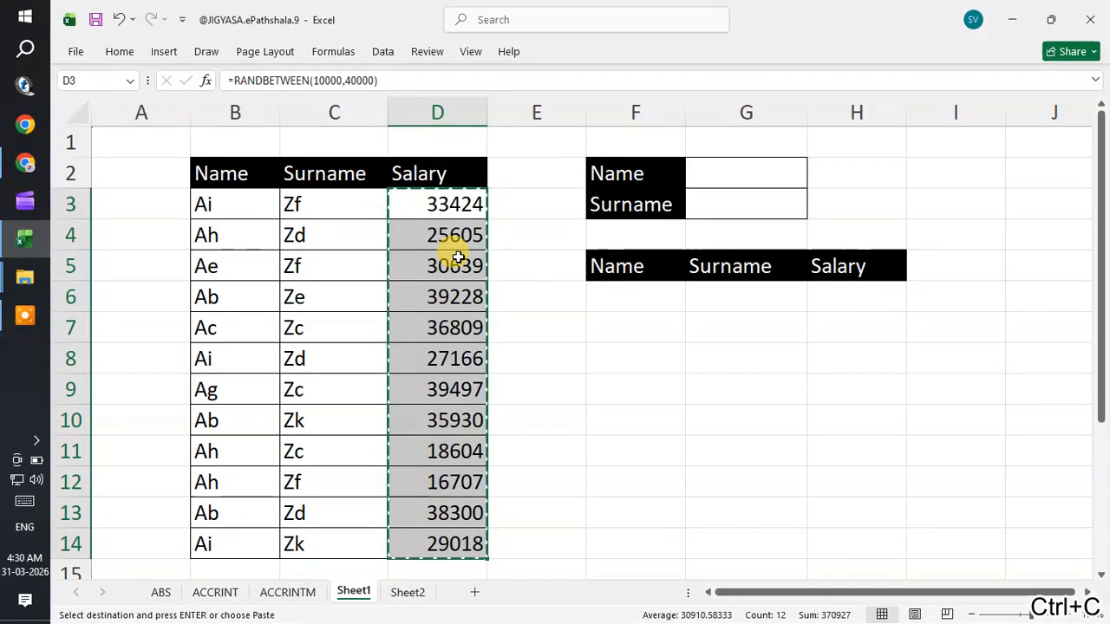
key(ctrl+alt+v)
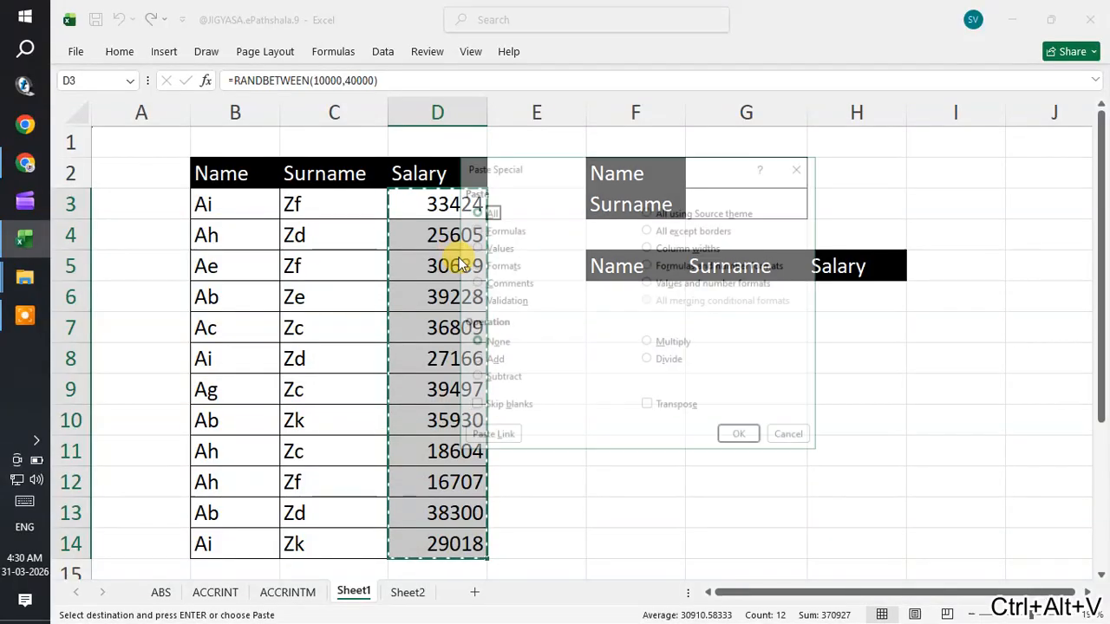
click(473, 247)
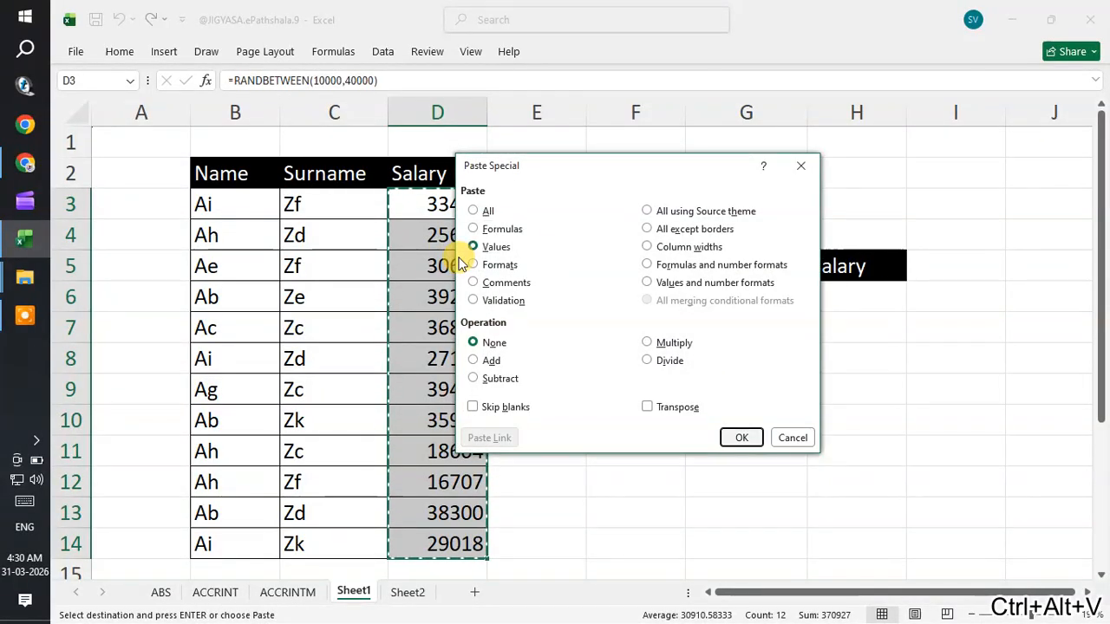
key(Return)
key(Escape)
click(457, 257)
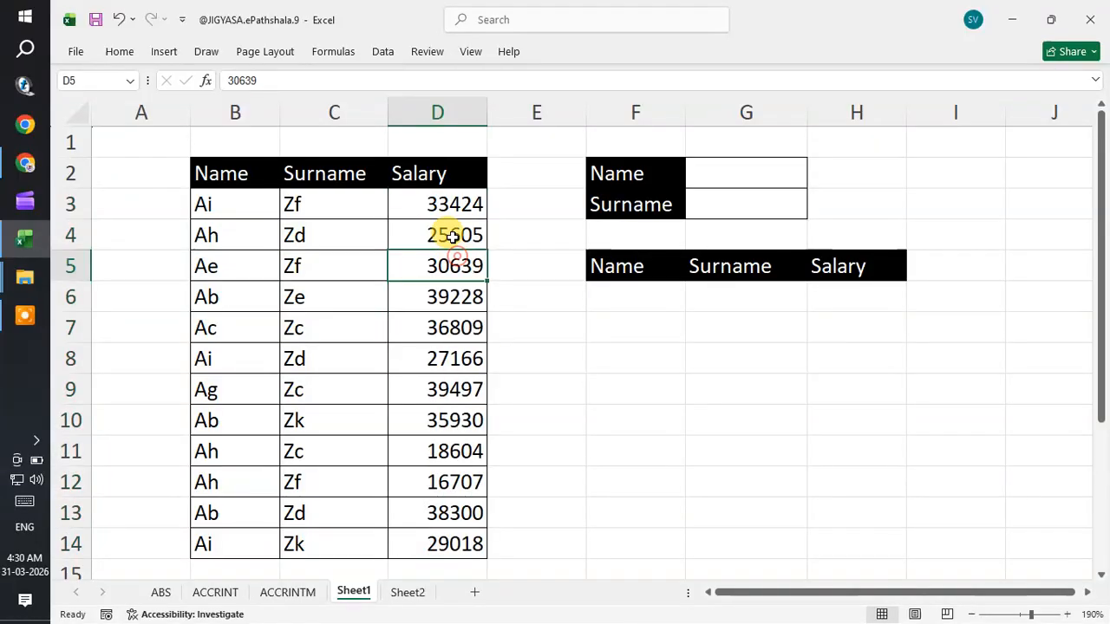
double_click(440, 204)
click(441, 274)
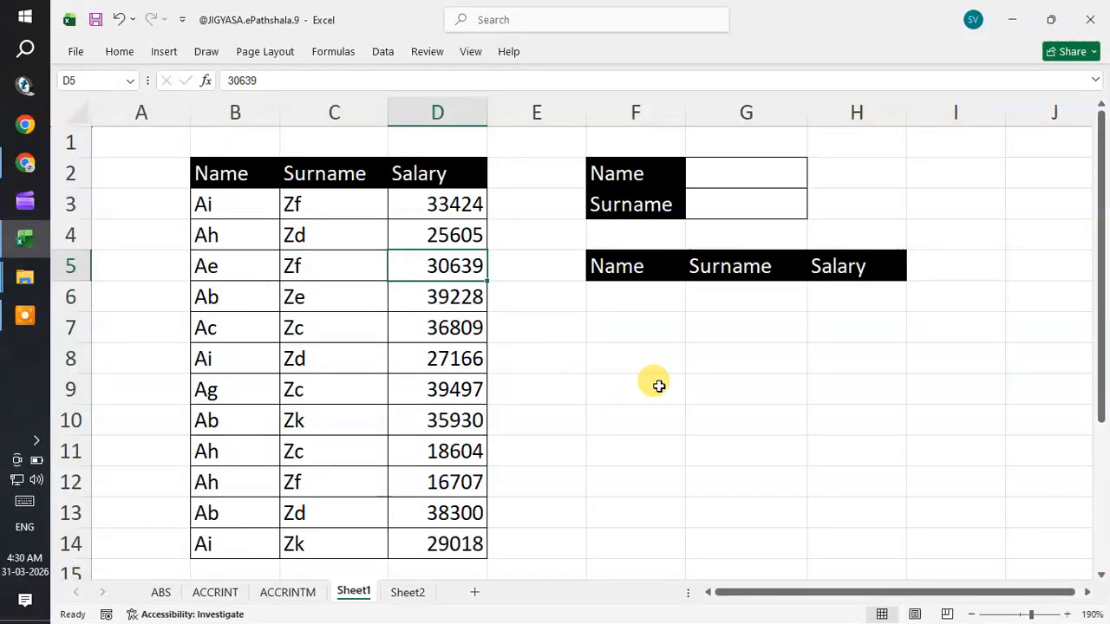
Start a FILTER formula in F6 with the table data B3:D14 as its array
click(625, 304)
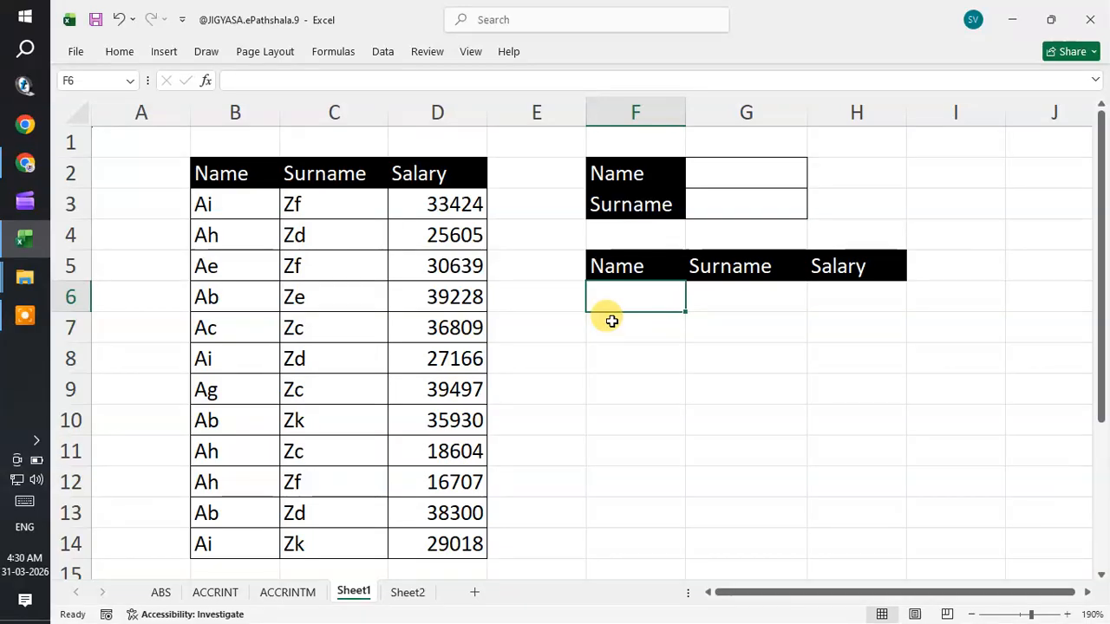
text(=)
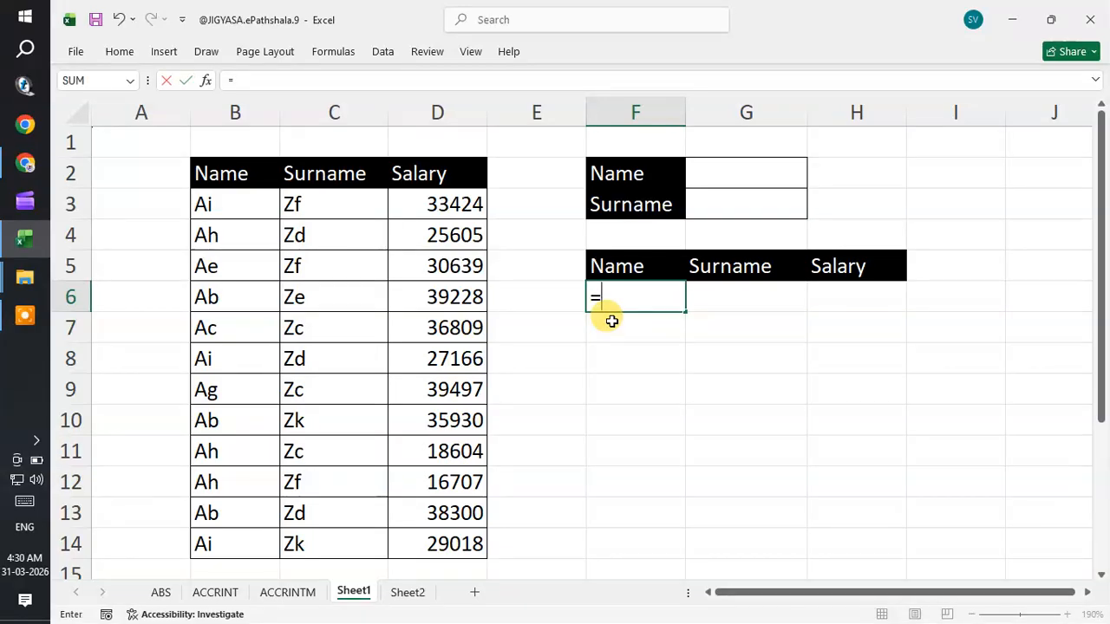
text(FILTER)
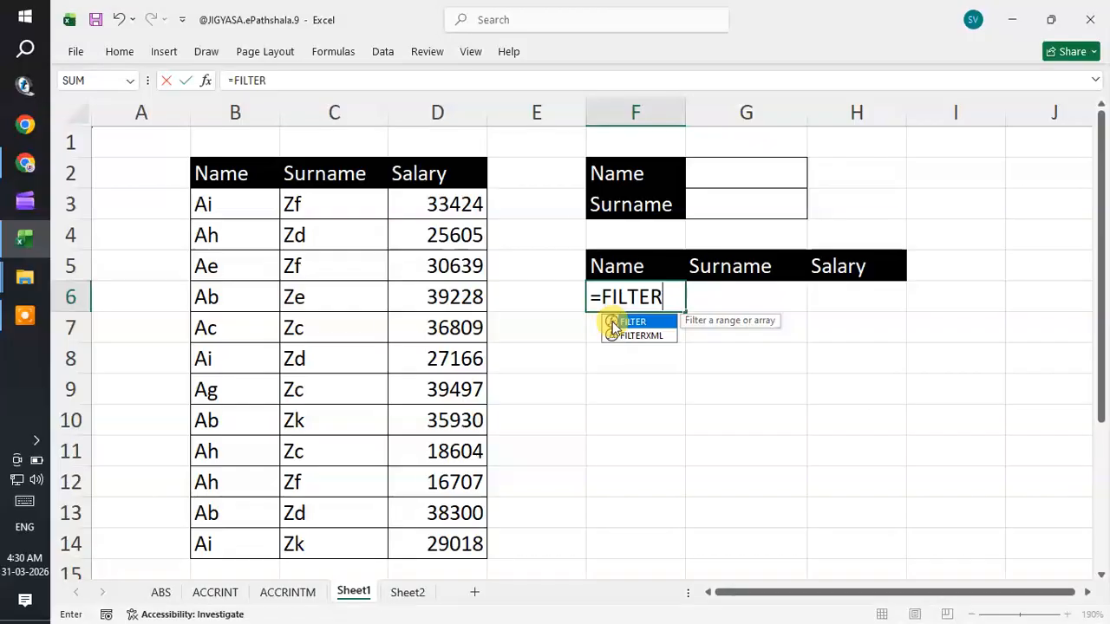
text(()
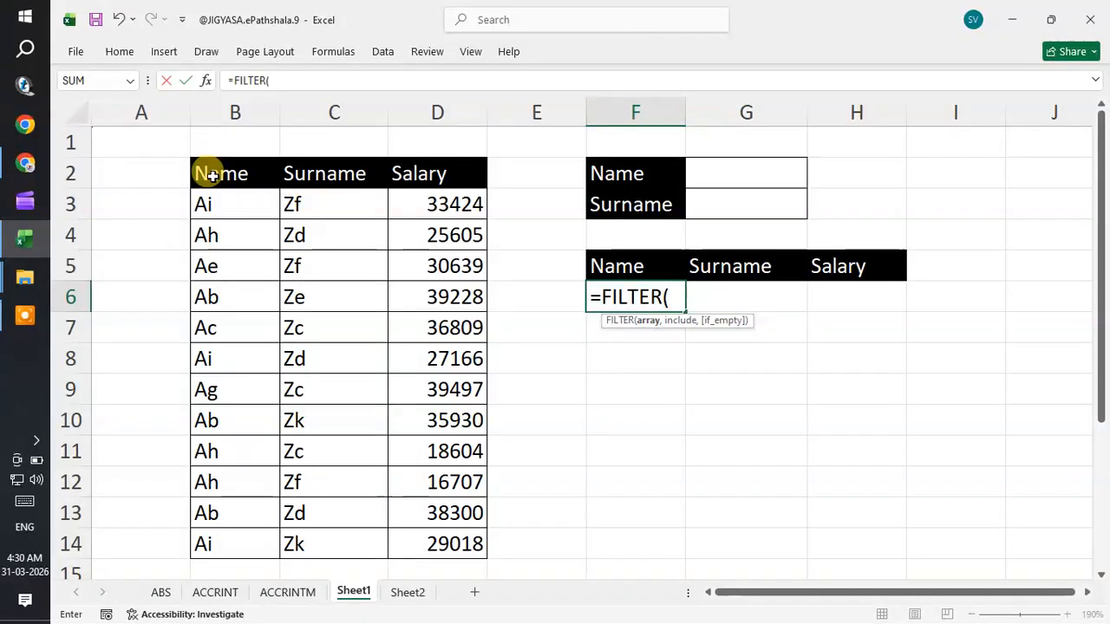
click(234, 198)
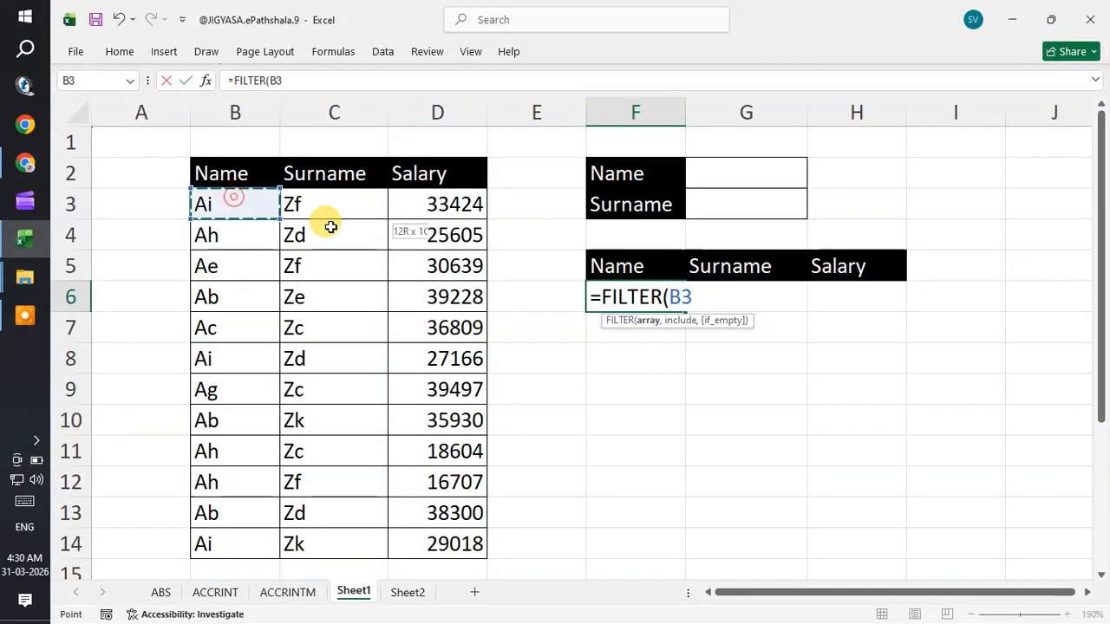
drag(330, 227, 433, 542)
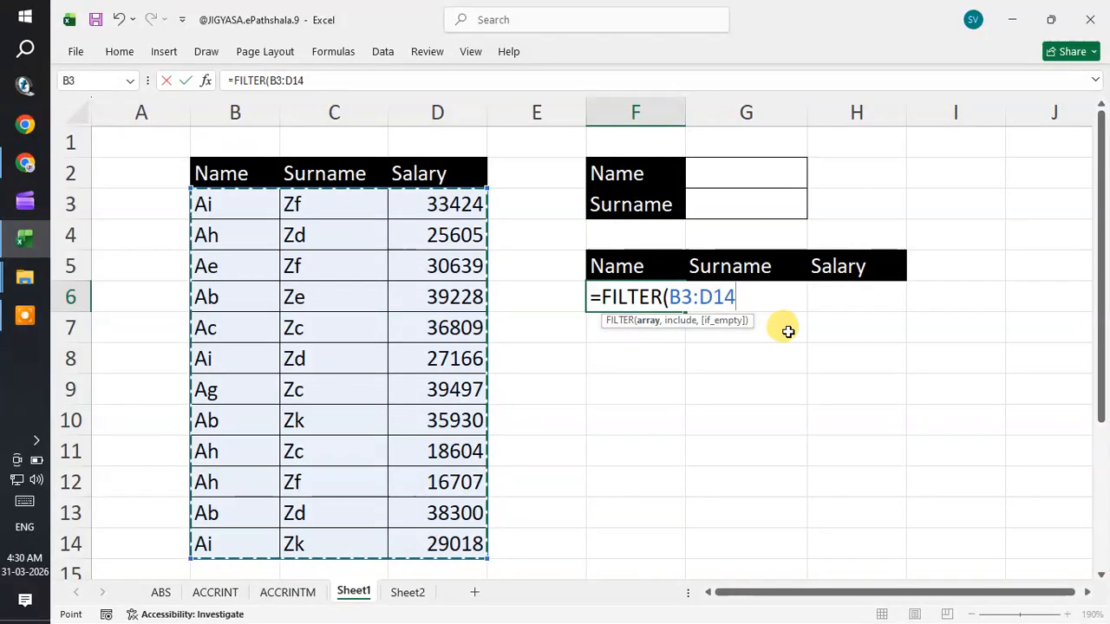
text(,)
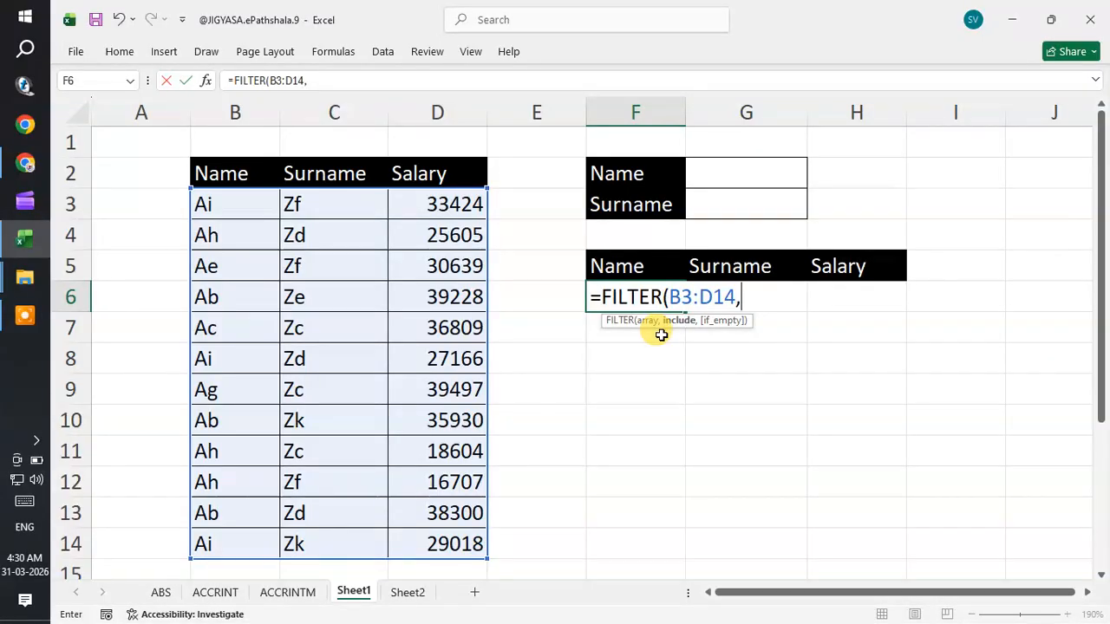
Set the FILTER formula's include condition to B3:B14=G2, matching the Name column against the name criterion cell
click(230, 199)
drag(223, 252, 235, 537)
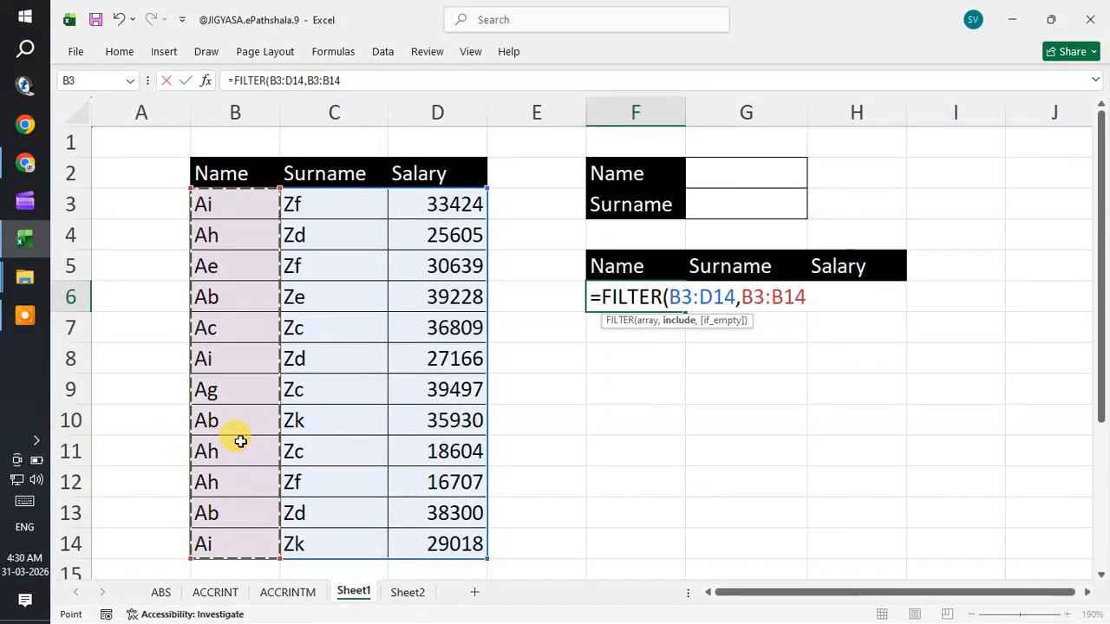
text(=)
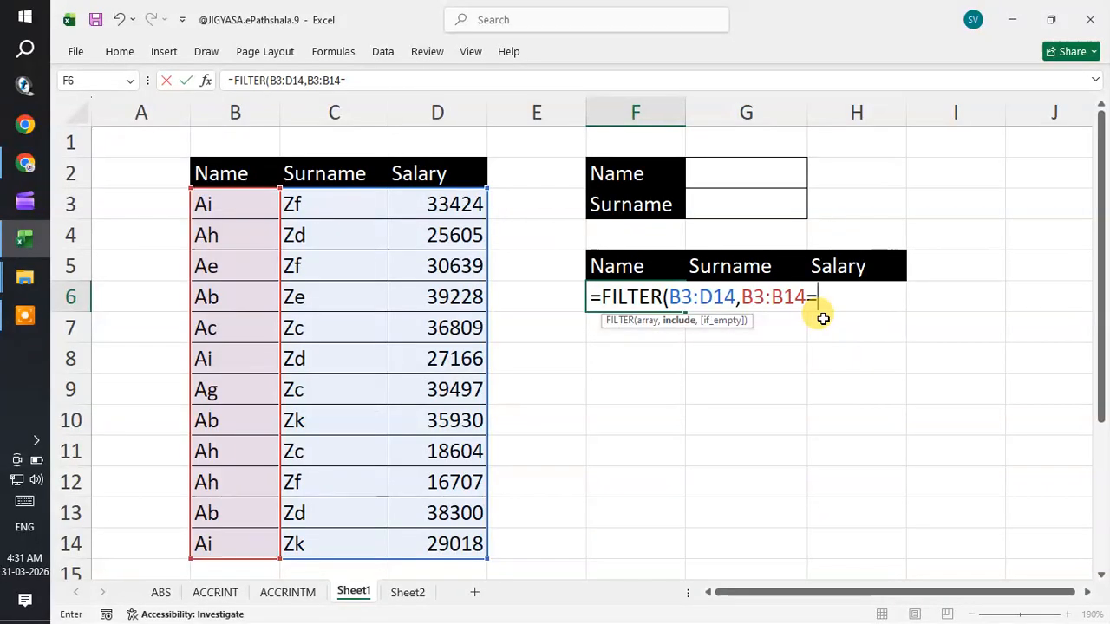
click(728, 173)
text(,)
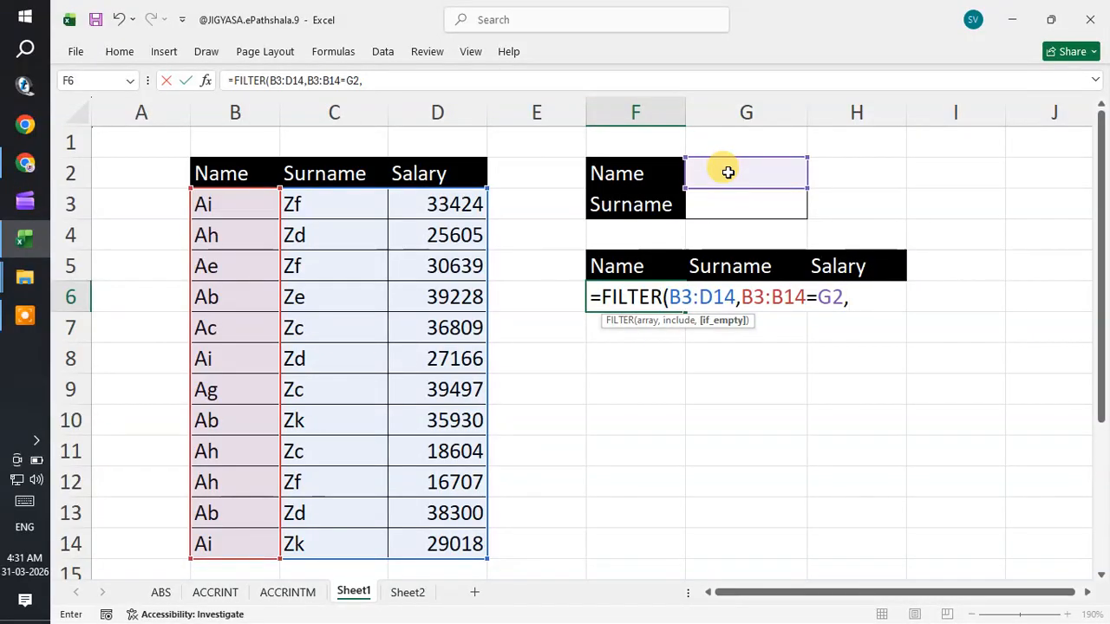
Complete the FILTER formula in F6 with "No Data found" as its if_empty text
text("nO)
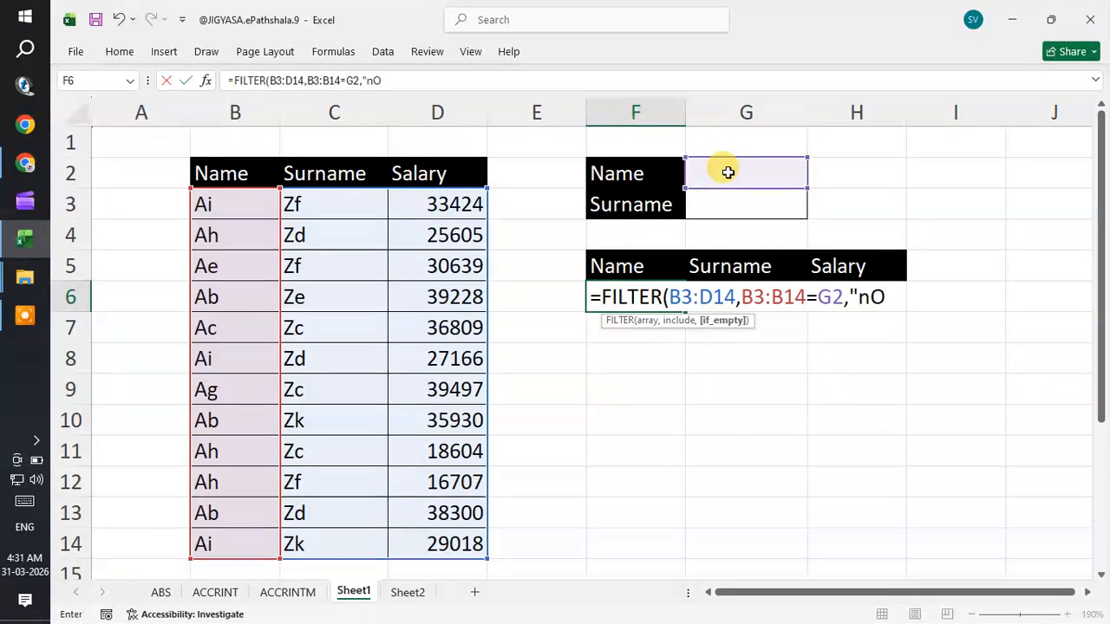
key(BackSpace)
key(BackSpace)
text(No D)
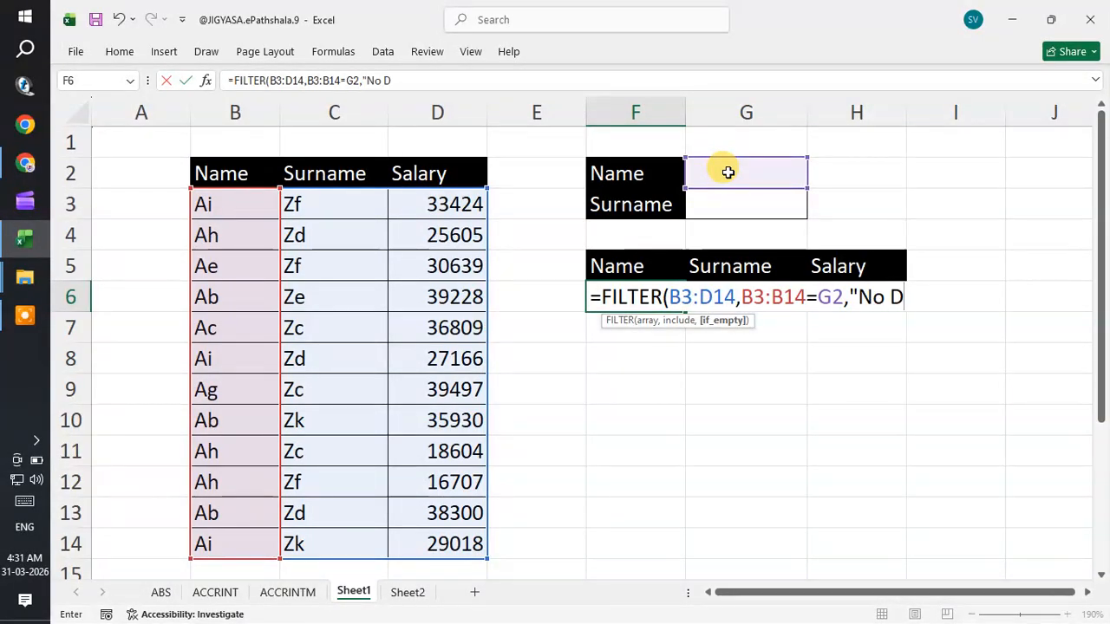
text(ata found)
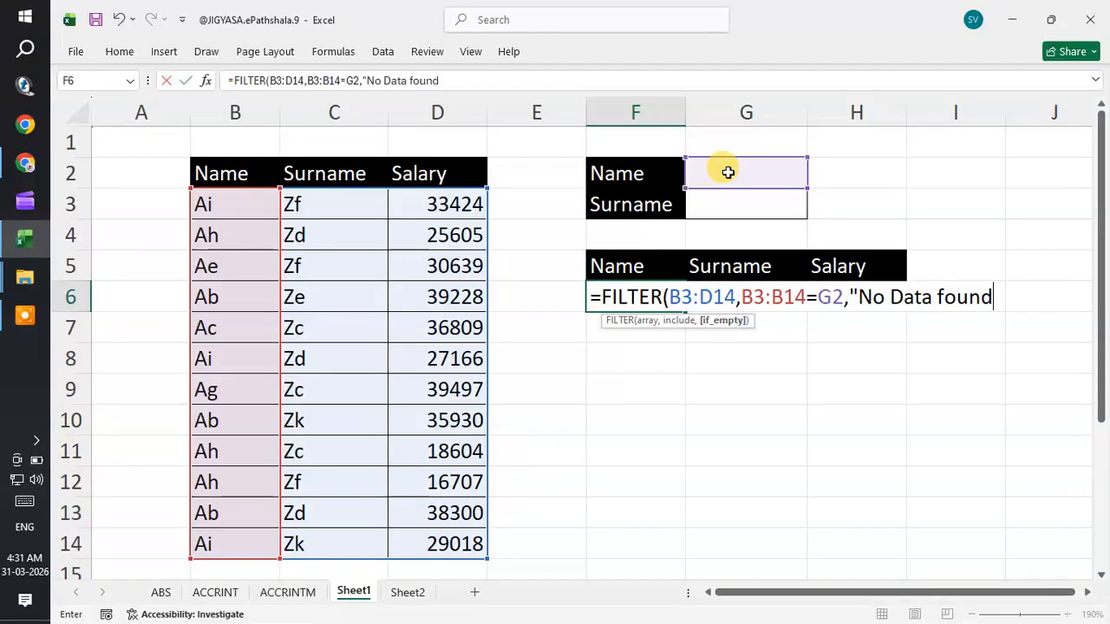
text(")
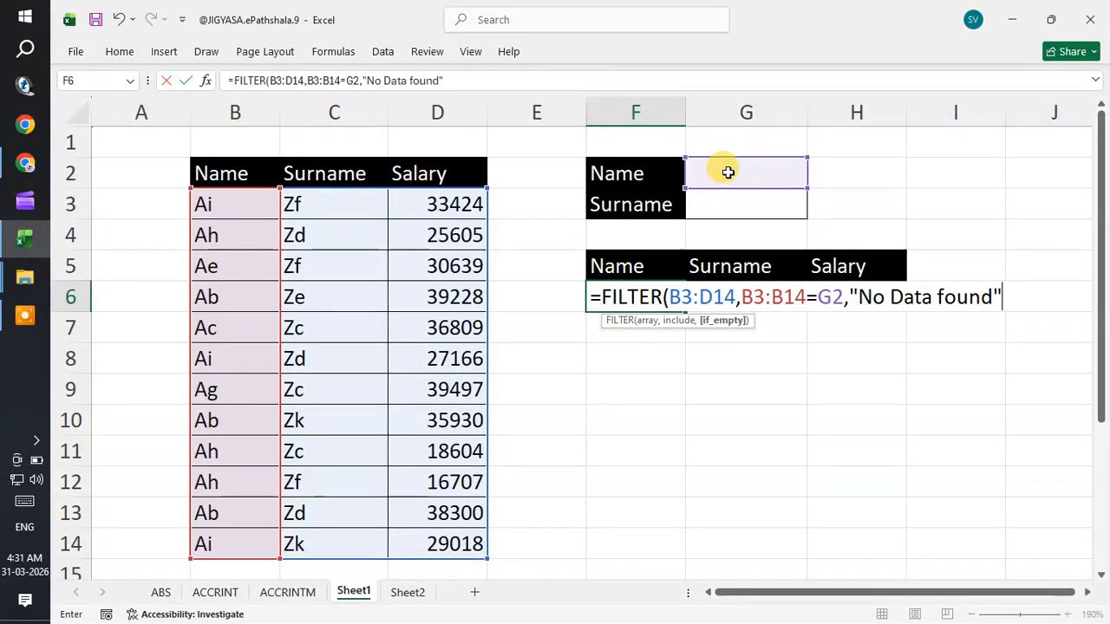
text())
key(Return)
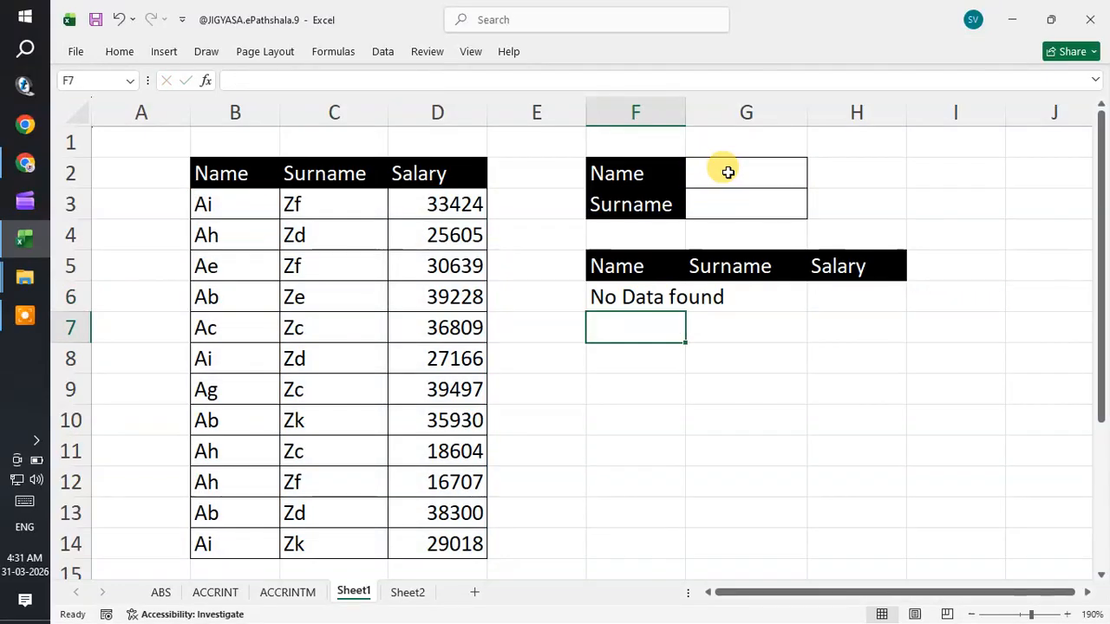
Test the name lookup by entering Ai and, after it, Ah in G2
click(713, 179)
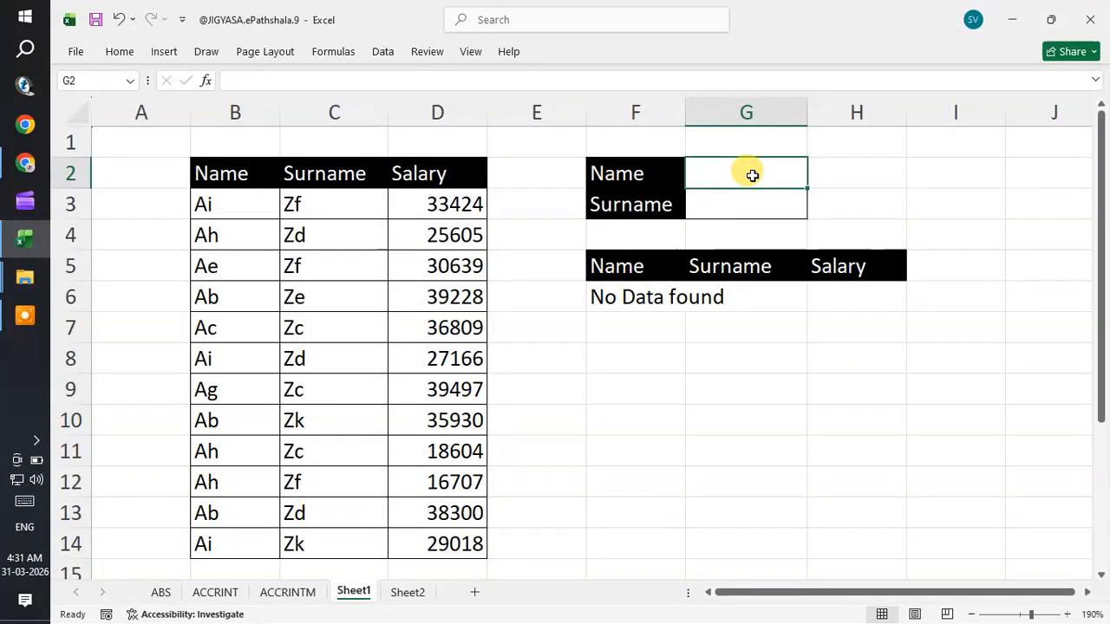
text(A)
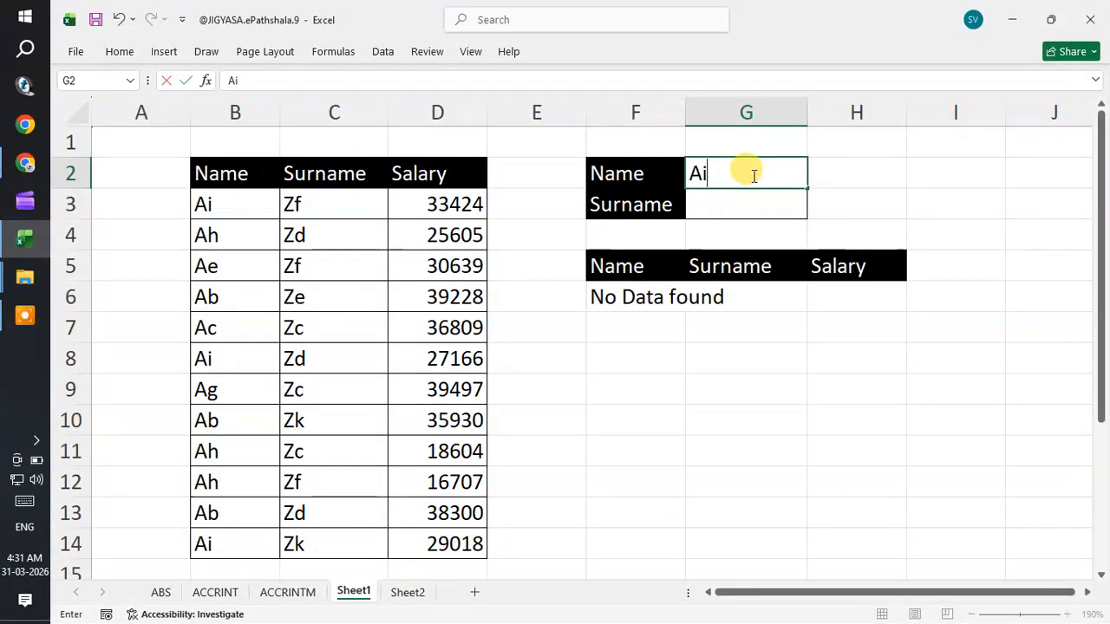
text(i)
key(Return)
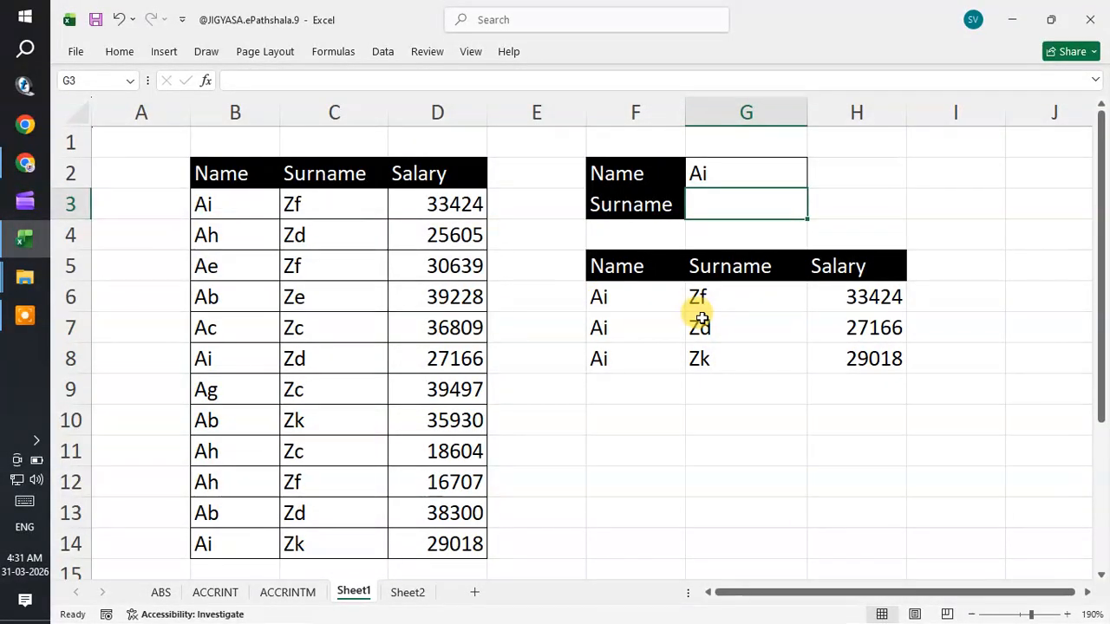
click(706, 173)
text(Ah)
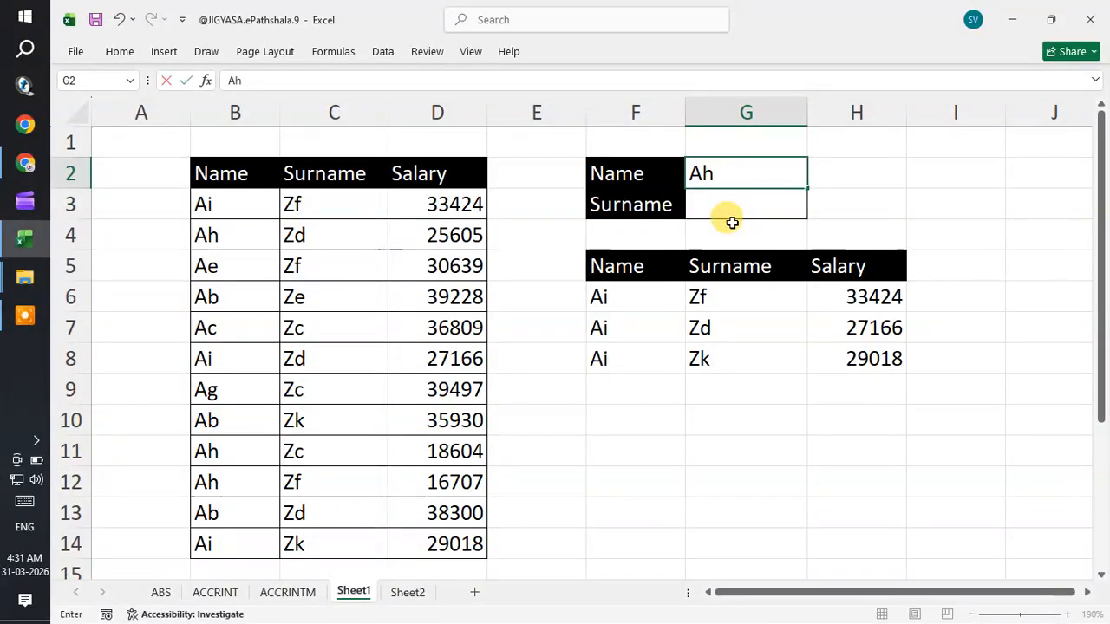
key(Return)
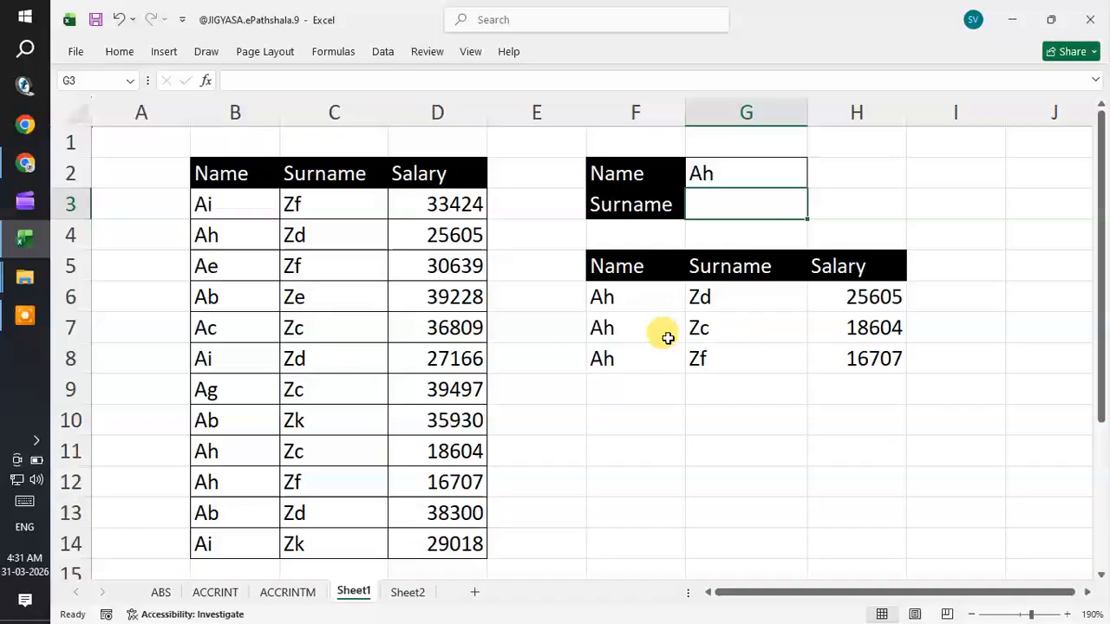
Test the name lookup with 0 in G2, and clear the cell
click(712, 175)
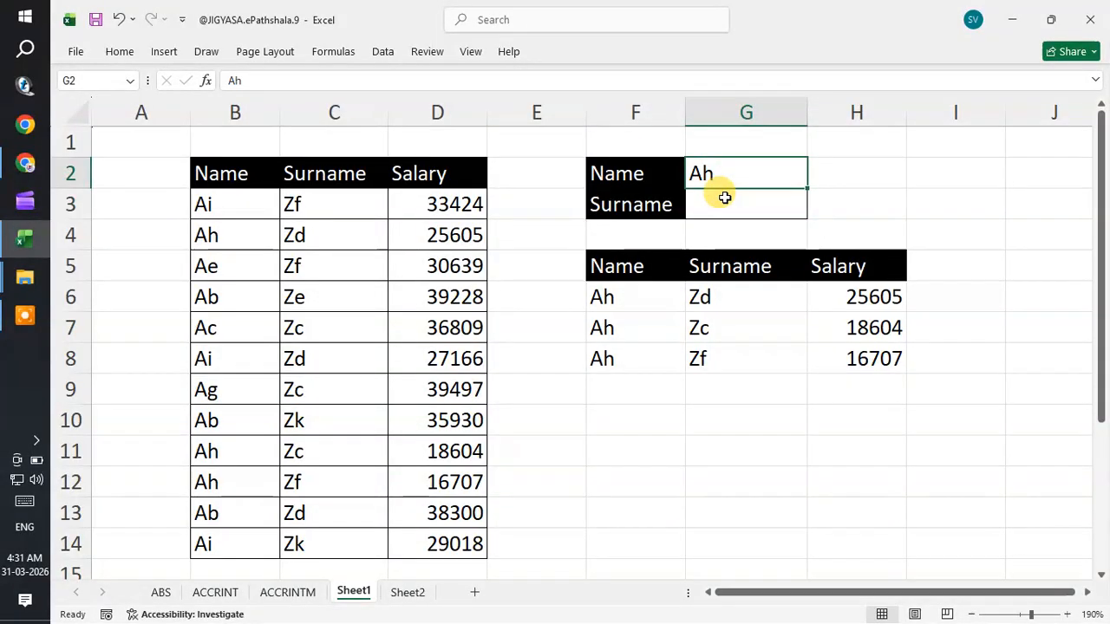
text(0)
key(Return)
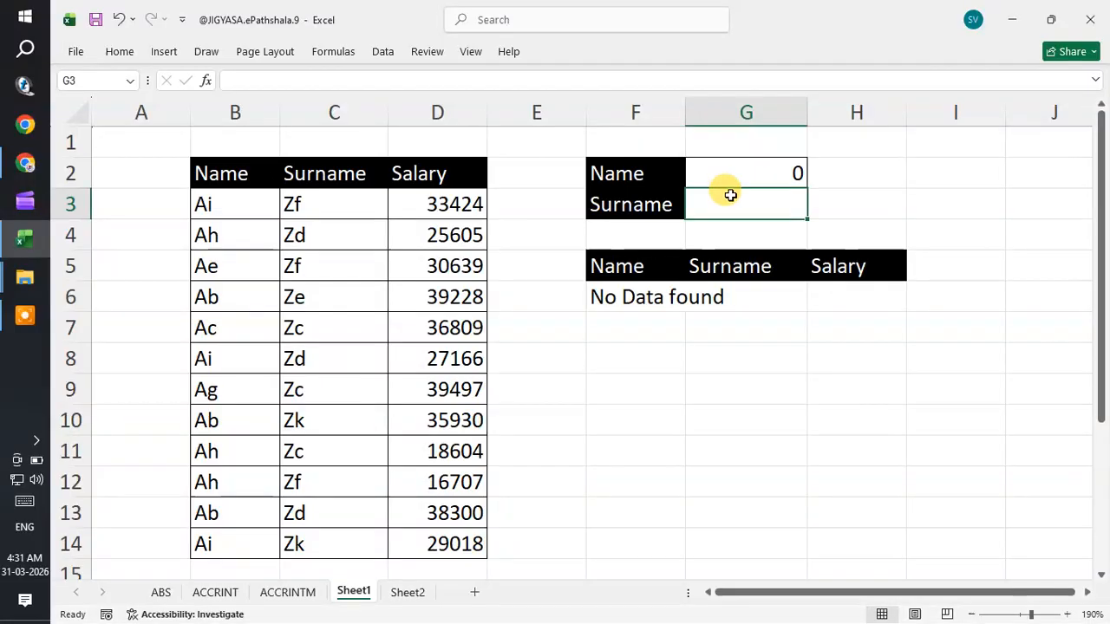
click(742, 180)
key(Delete)
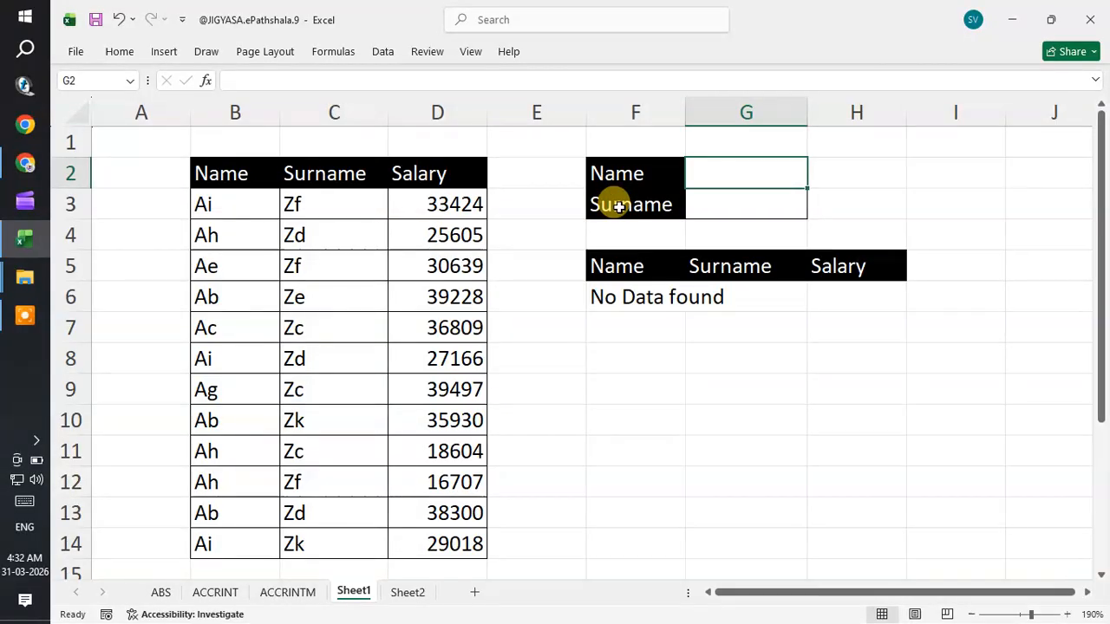
In the F6 formula, enclose the condition B3:B14=G2 in parentheses and add a multiplication sign after it
click(614, 297)
double_click(614, 298)
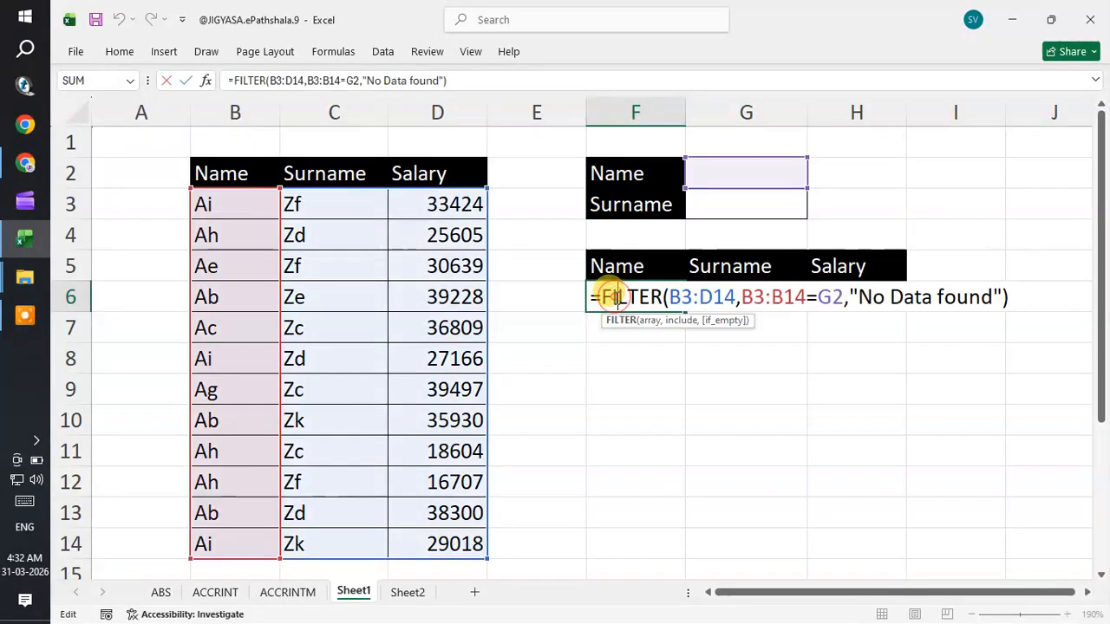
click(741, 296)
text(()
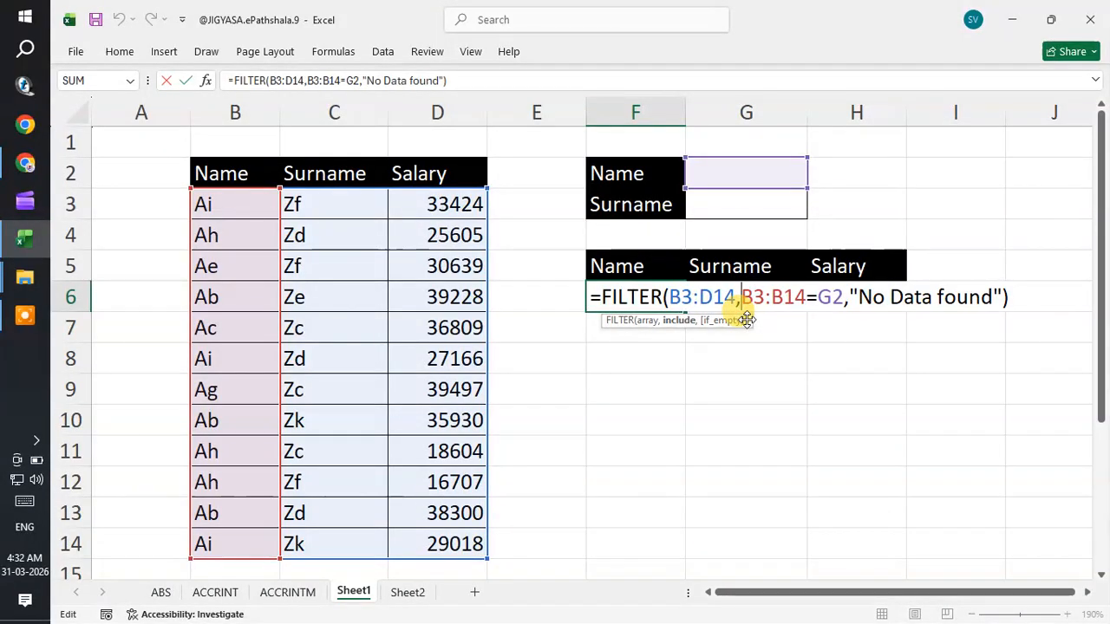
click(846, 295)
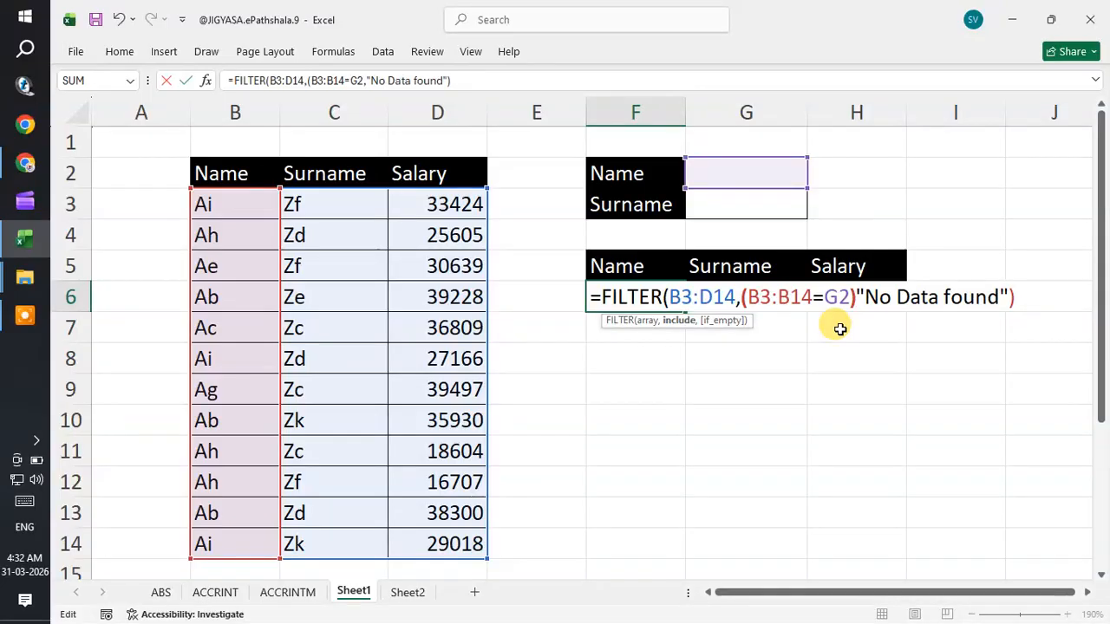
text()*)
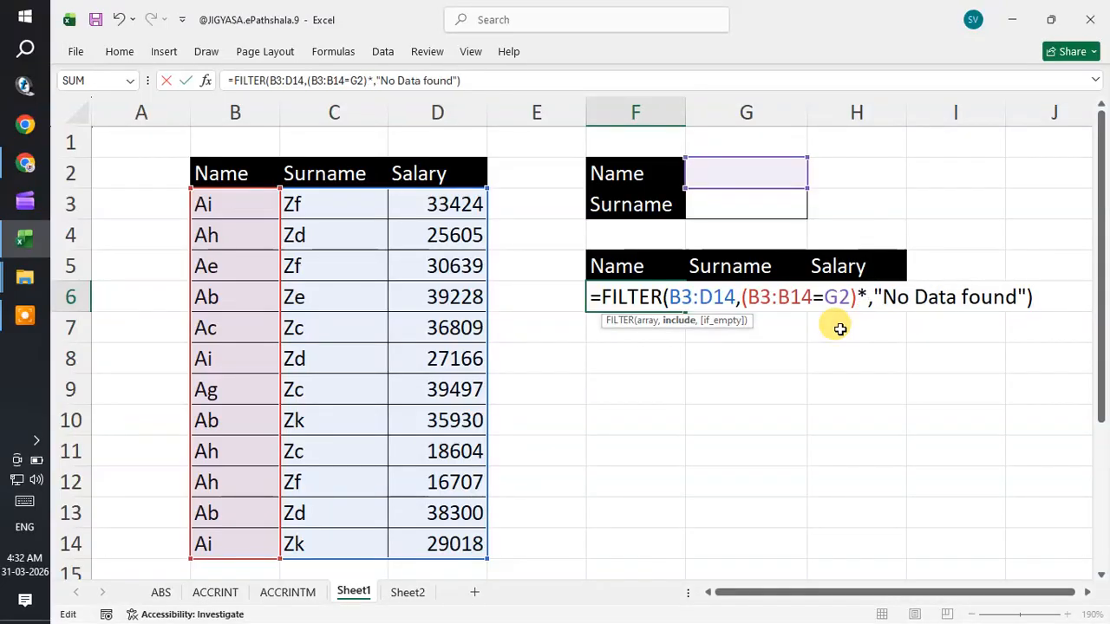
Add the second condition (C3:C14=G3) to the F6 FILTER formula so the surname must match too
text(()
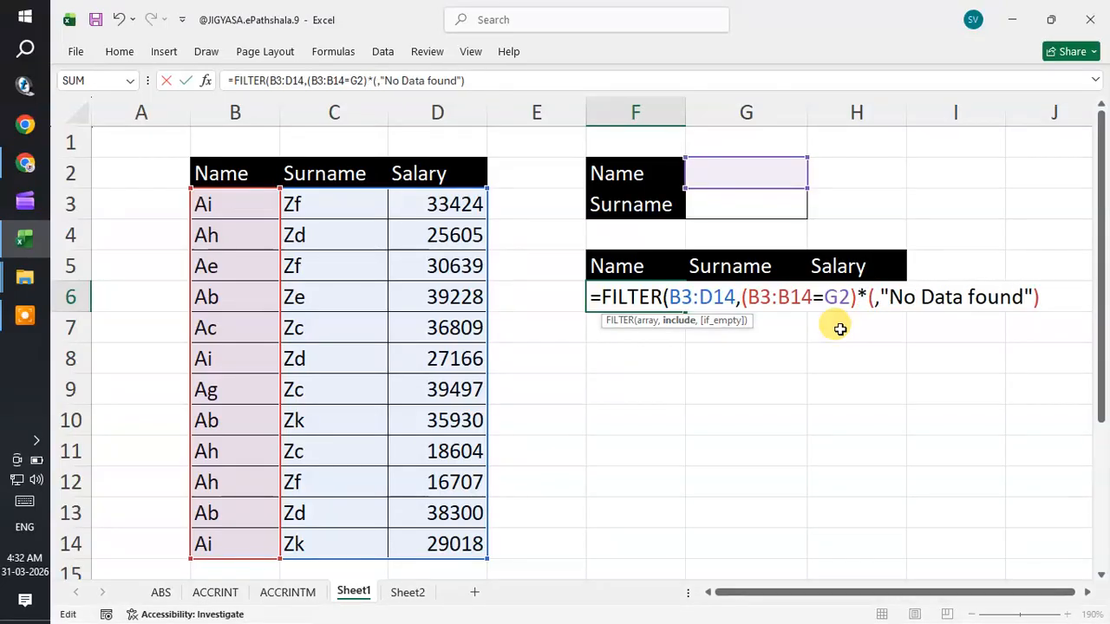
drag(313, 203, 317, 544)
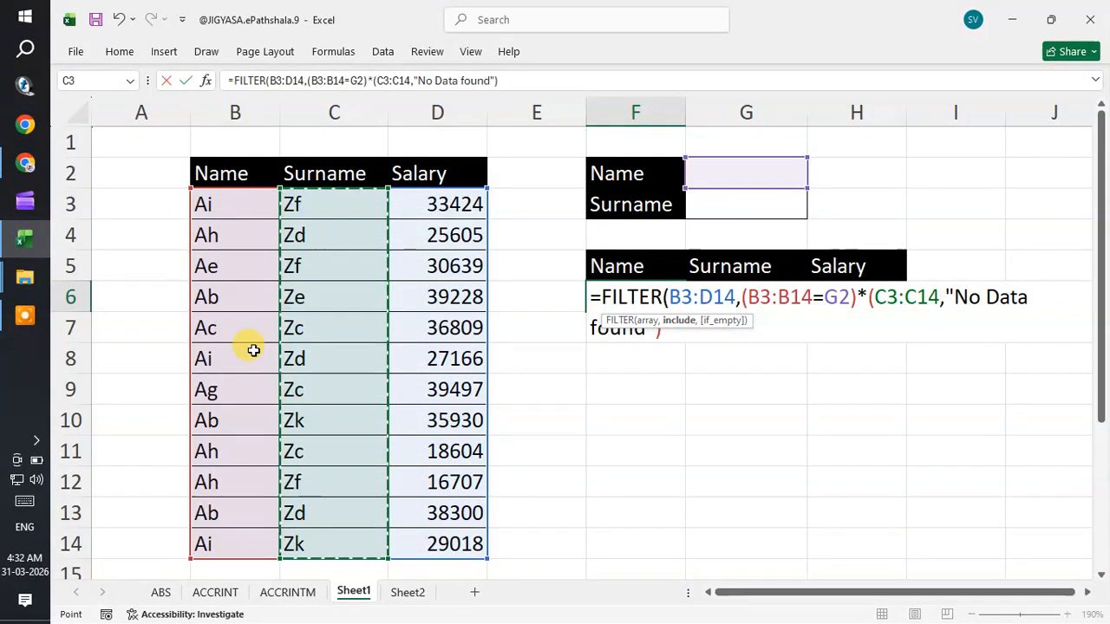
text(=)
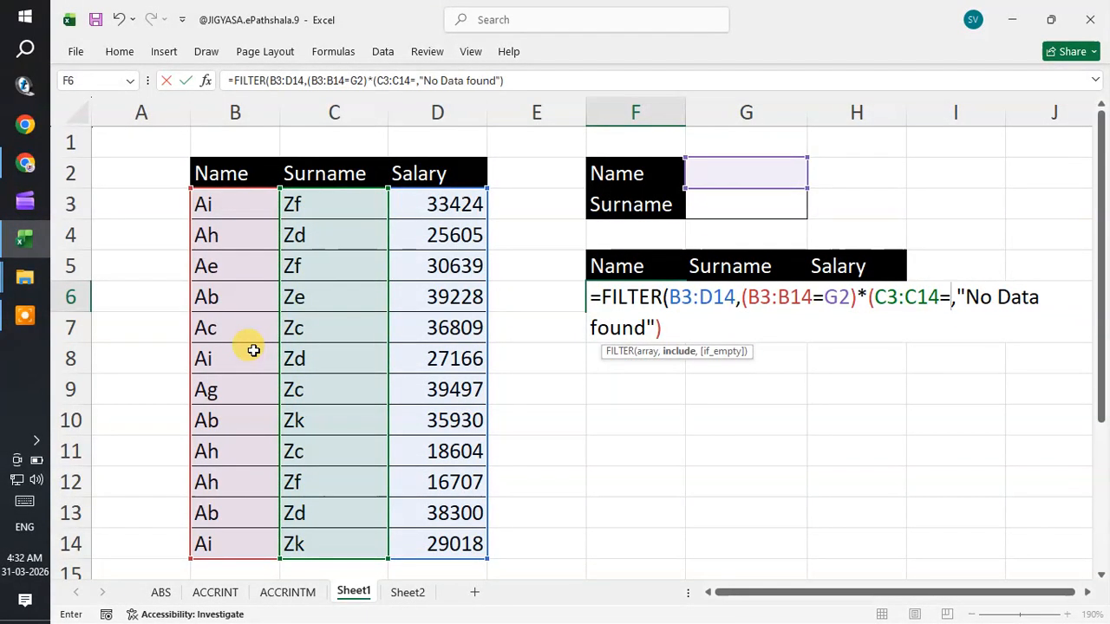
click(740, 209)
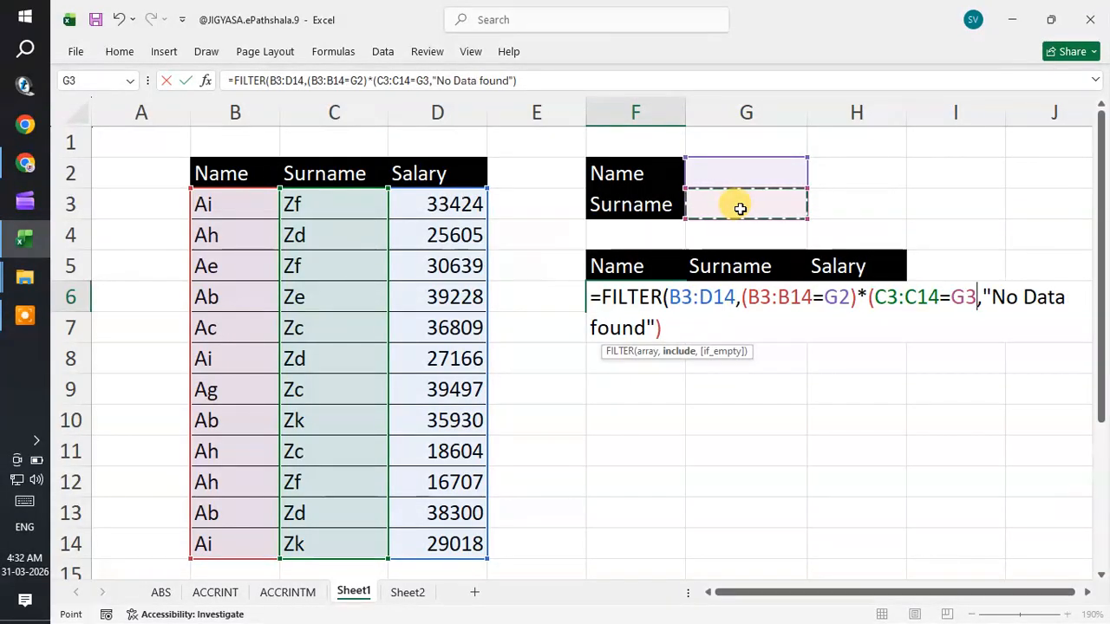
text())
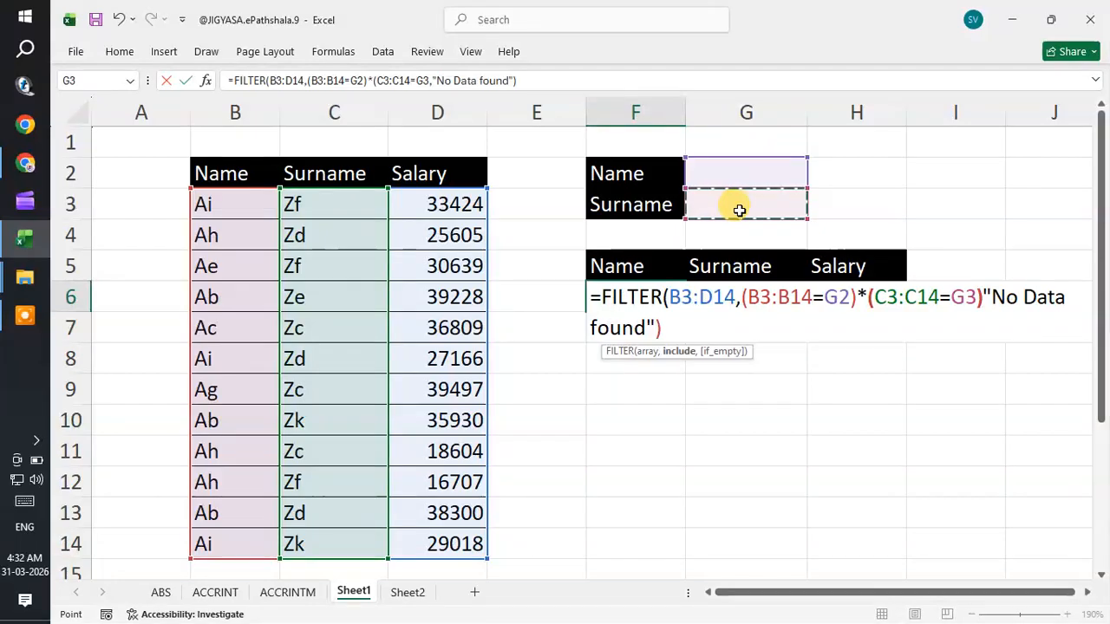
key(Return)
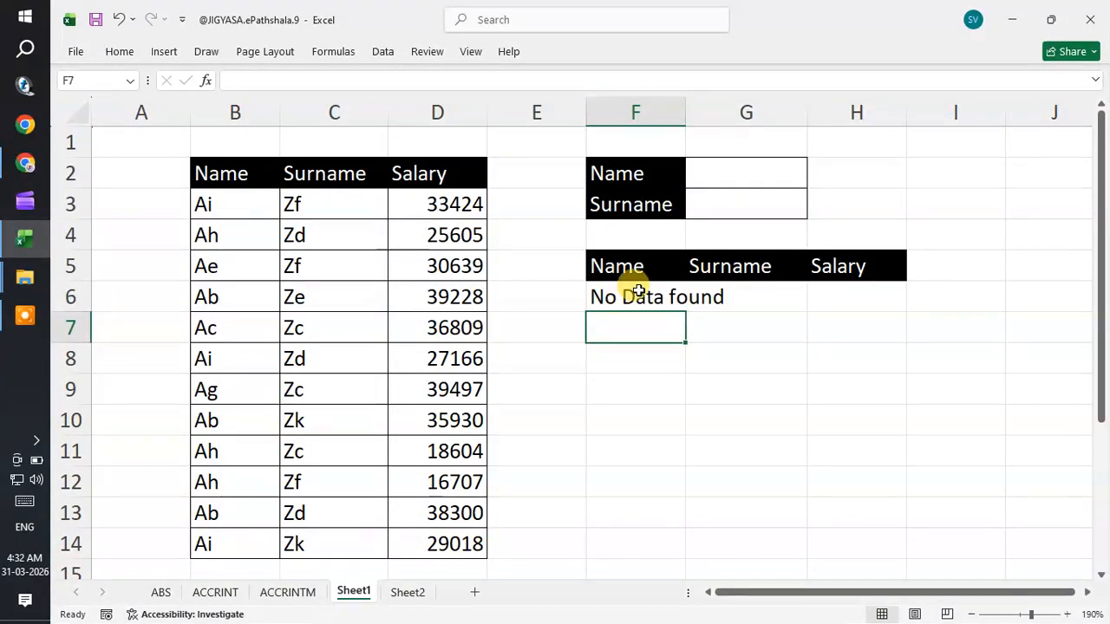
Look up a record by entering Ai as the name in G2 and Zf as the surname in G3
drag(717, 176, 713, 200)
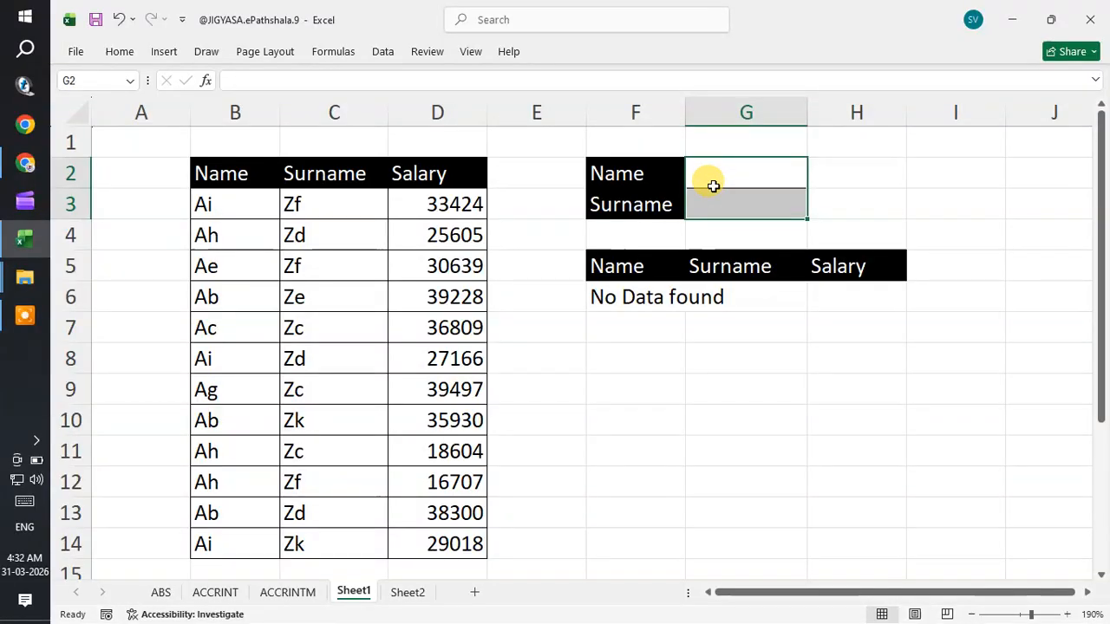
click(710, 182)
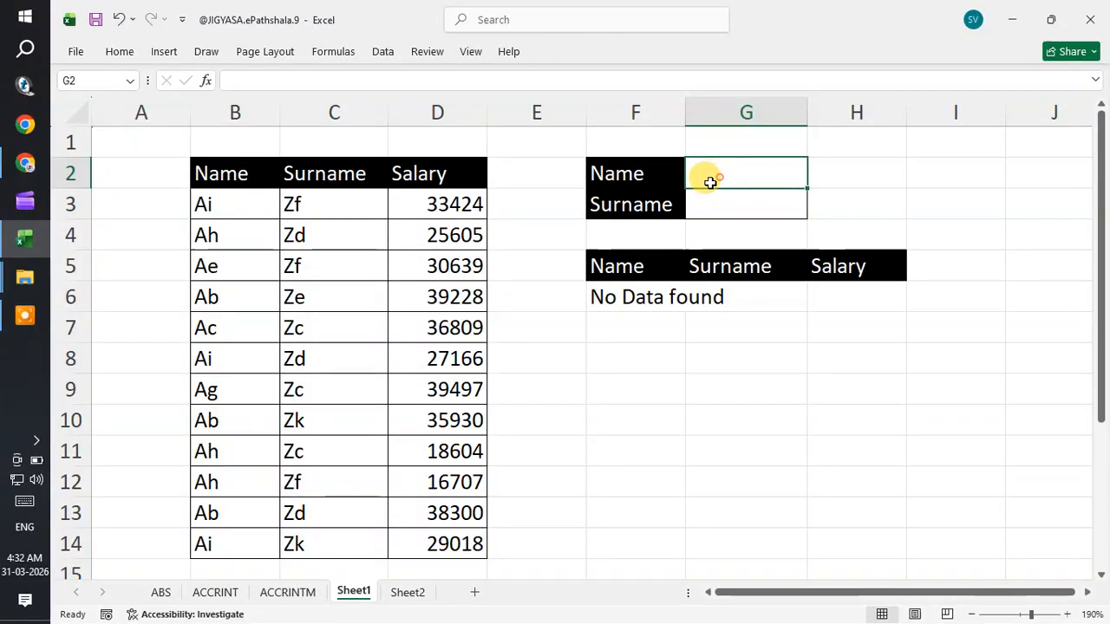
text(Ai)
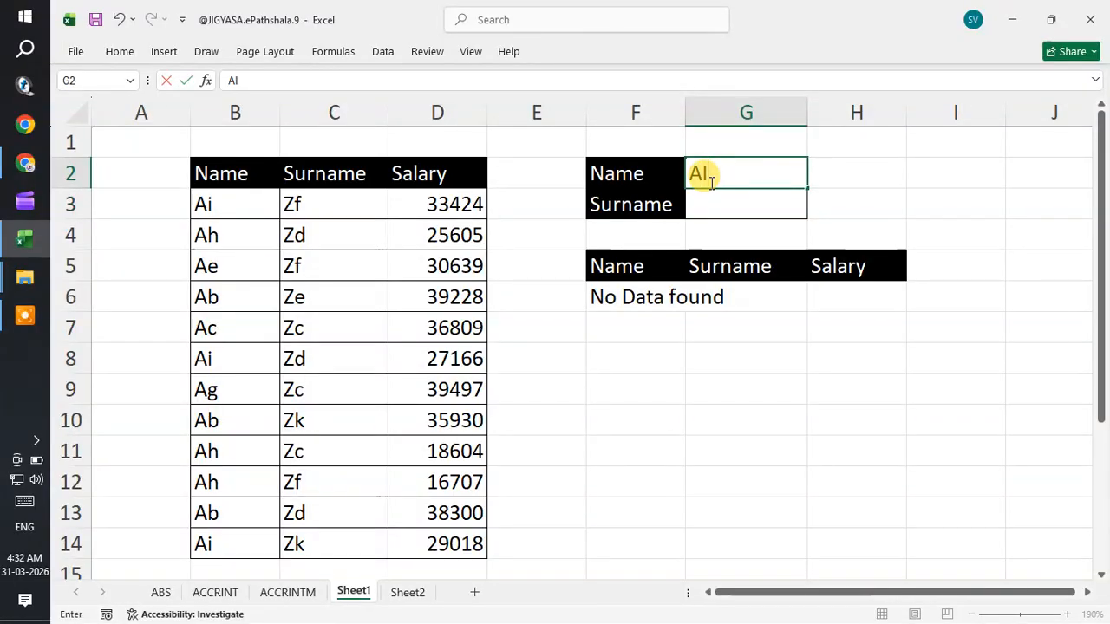
key(Return)
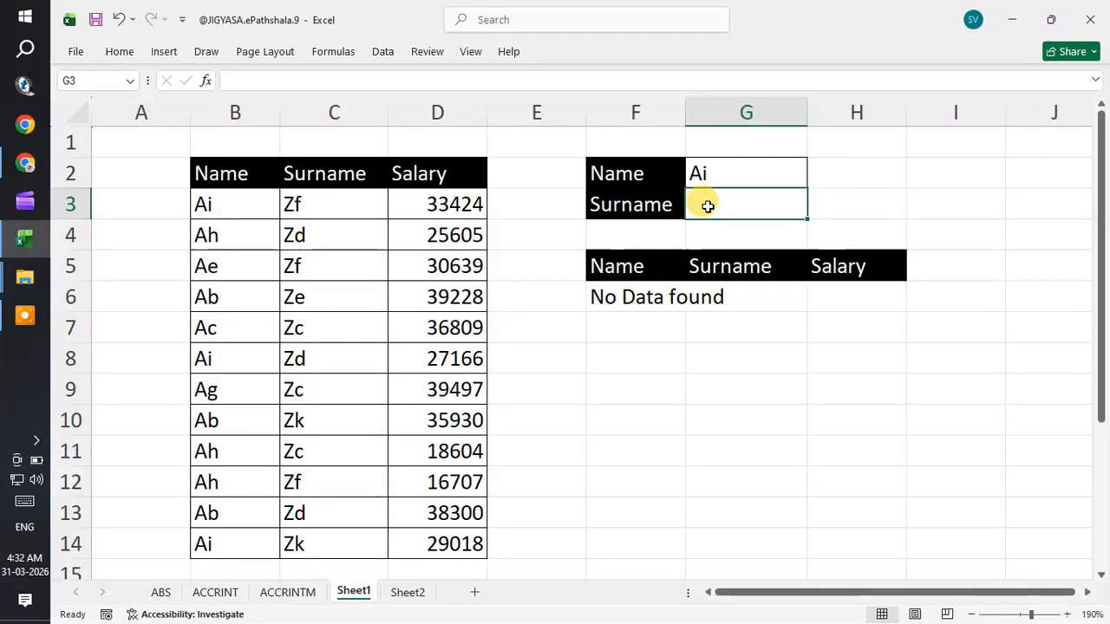
click(314, 212)
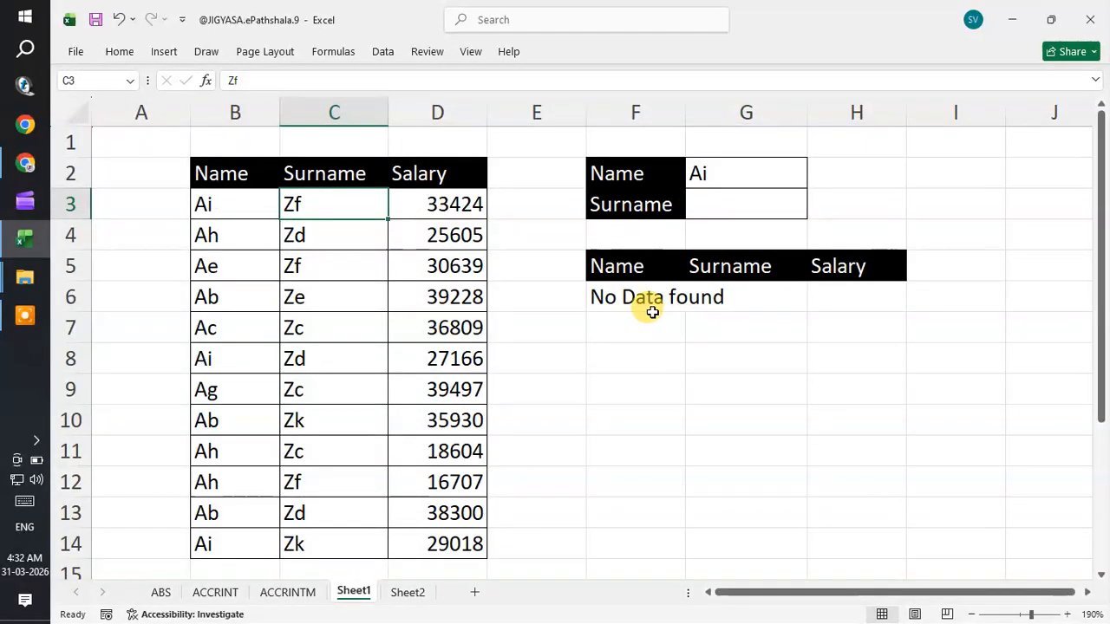
click(709, 206)
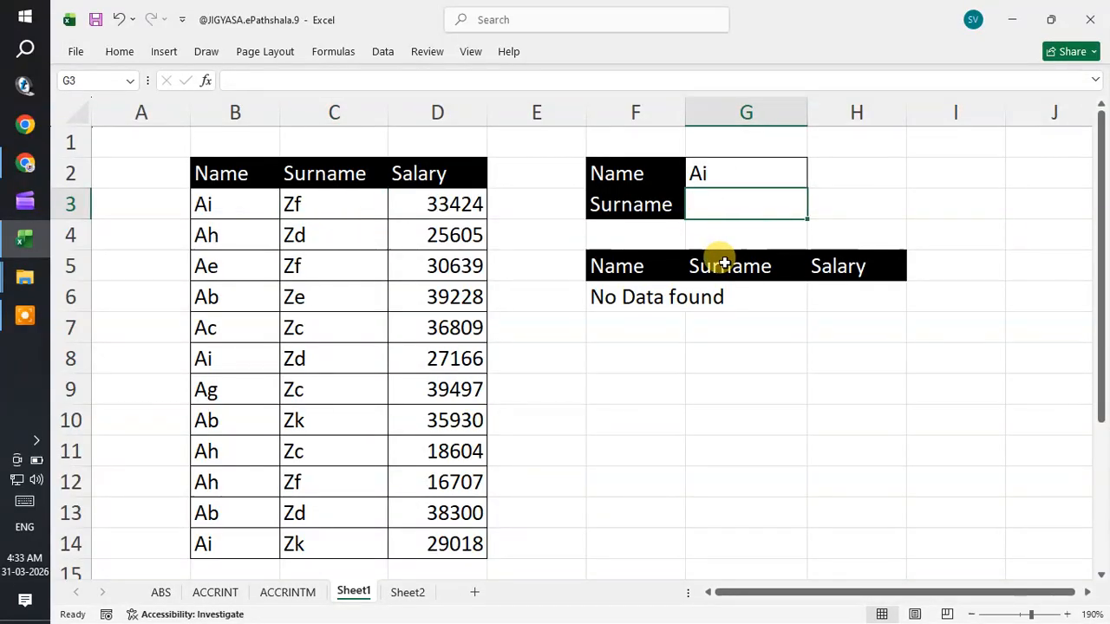
text(Zf)
key(Return)
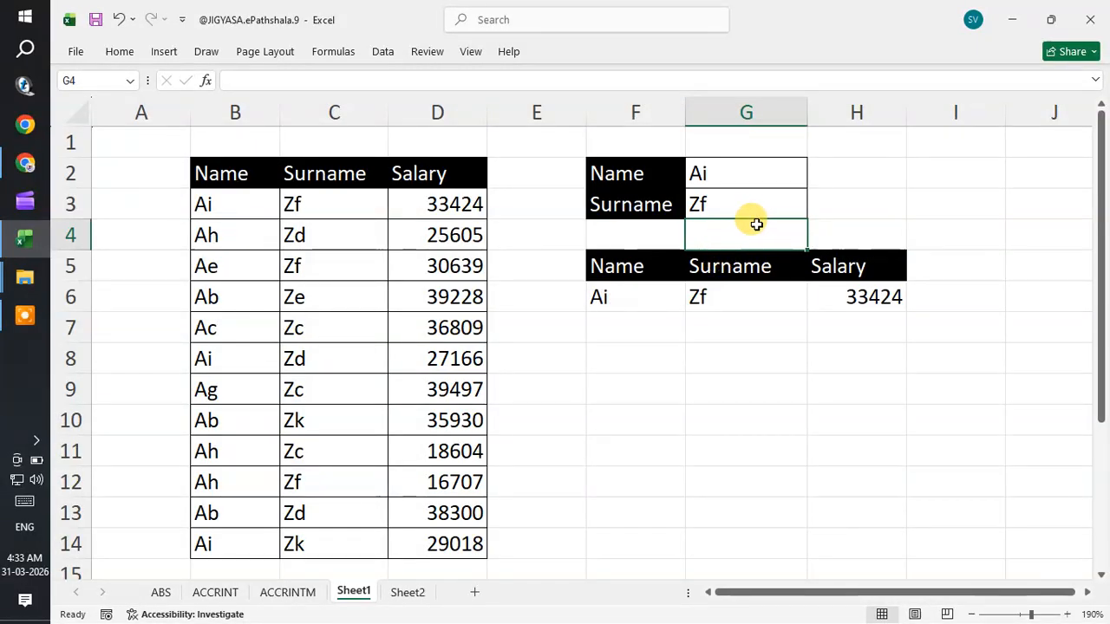
Clear the surname criterion in G3
click(320, 198)
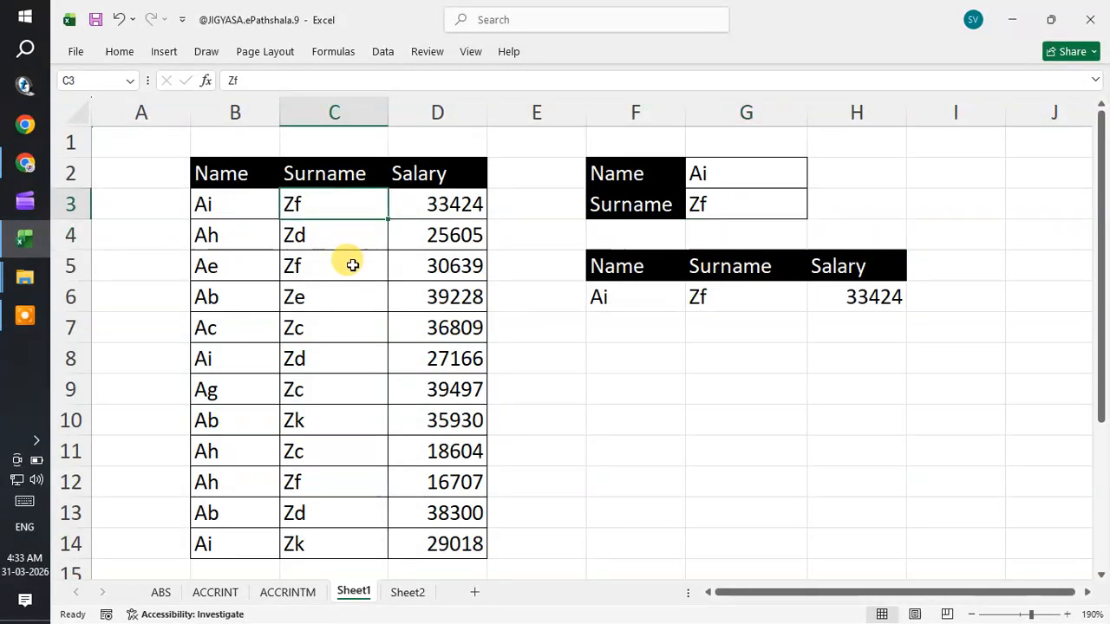
click(718, 203)
key(Delete)
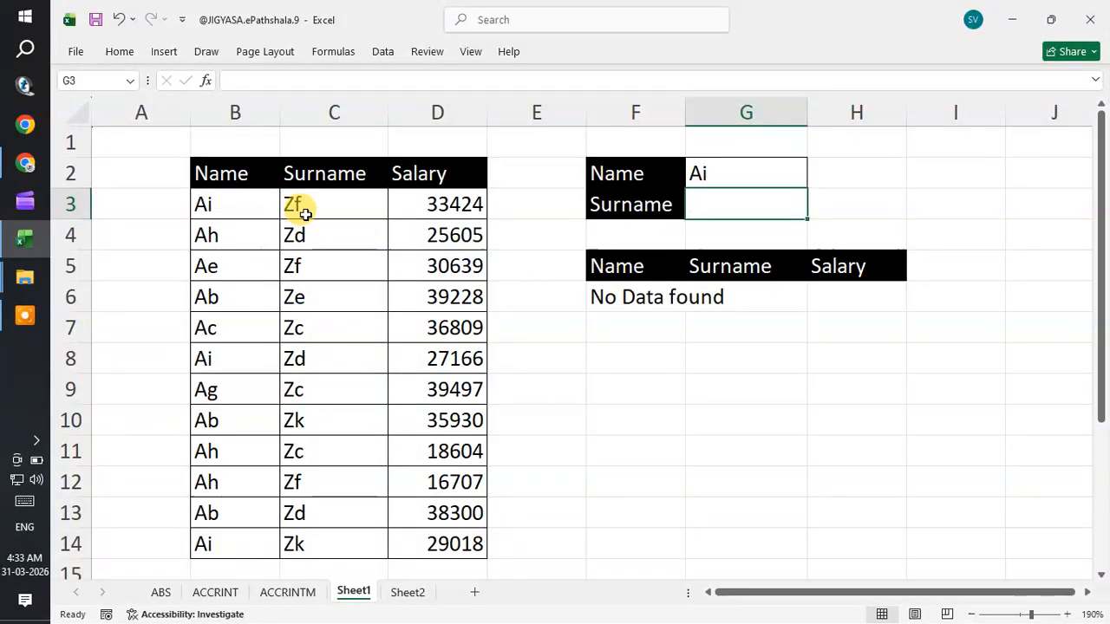
Try the lookup with the table's first surname in C3 deleted, and undo the deletion
click(309, 204)
key(Delete)
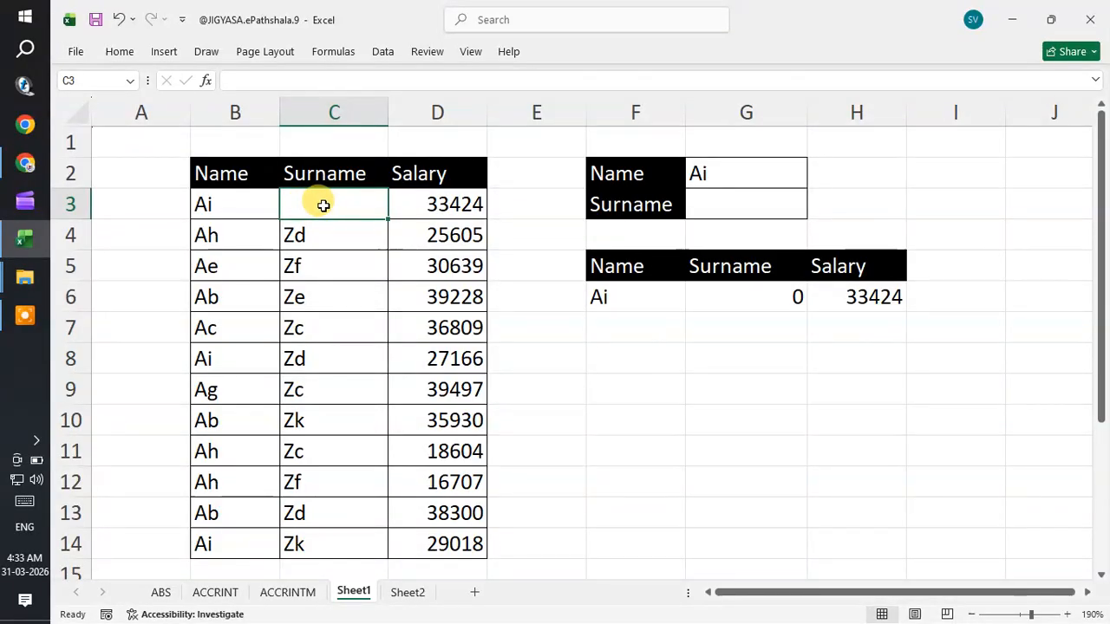
key(ctrl+z)
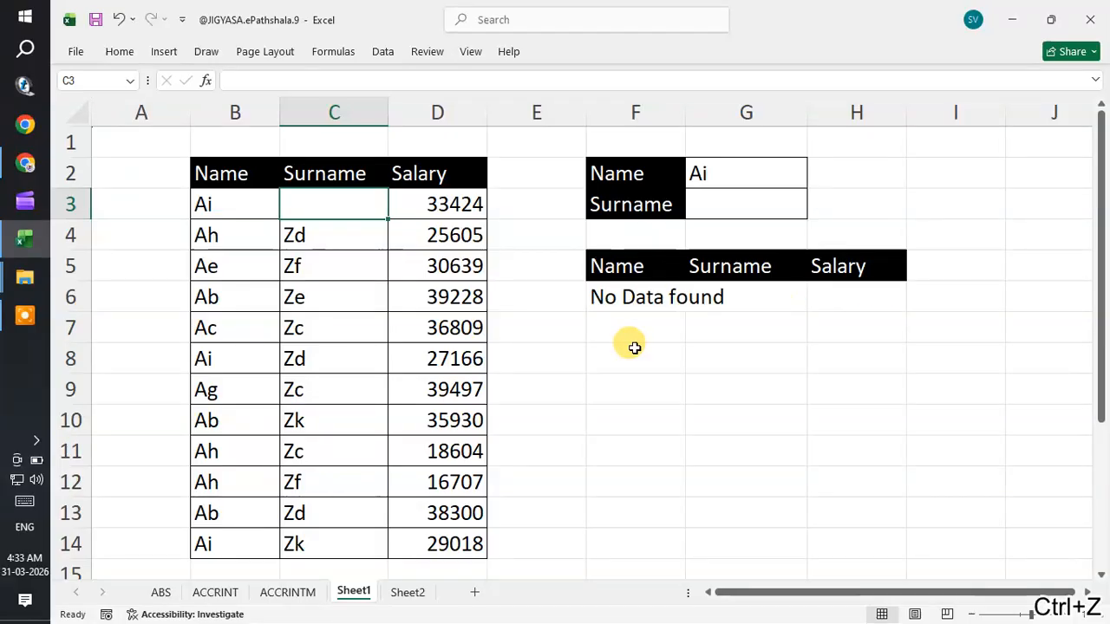